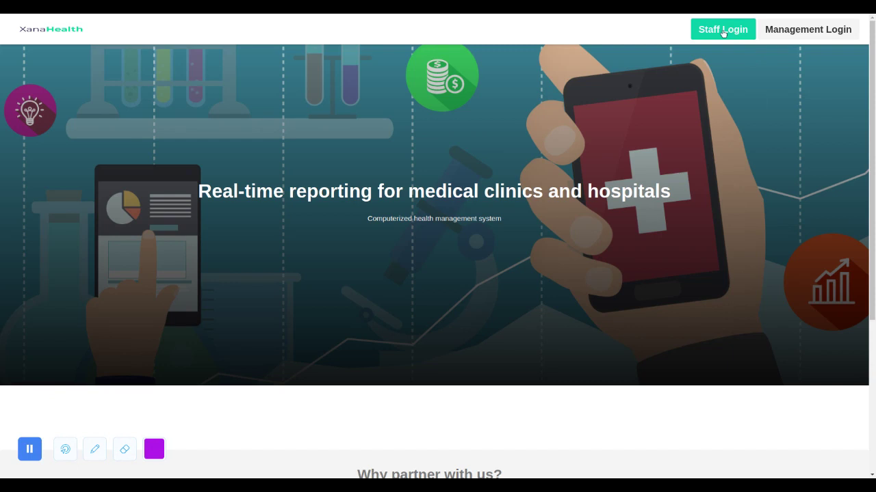
Open the staff login and sign in with the prefilled reception account credentials.
click(707, 32)
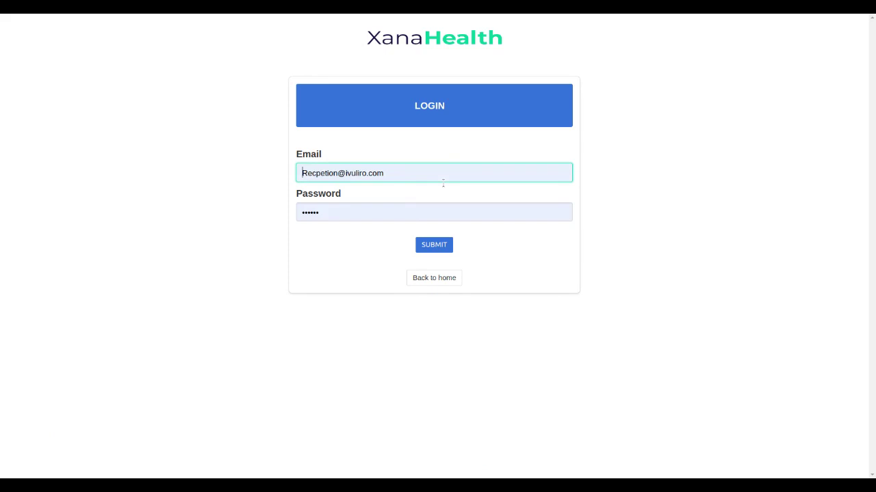
click(425, 248)
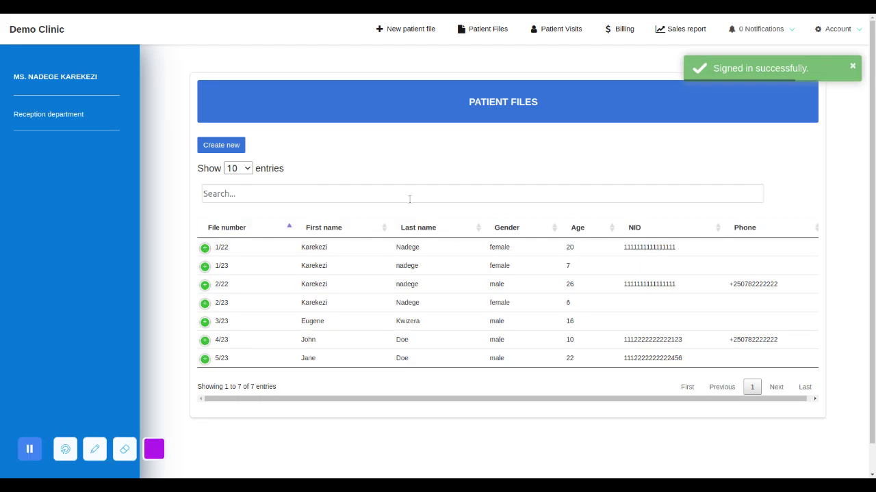
Search the patient files for an existing patient by name, expand the matching record, and clear the search.
click(400, 194)
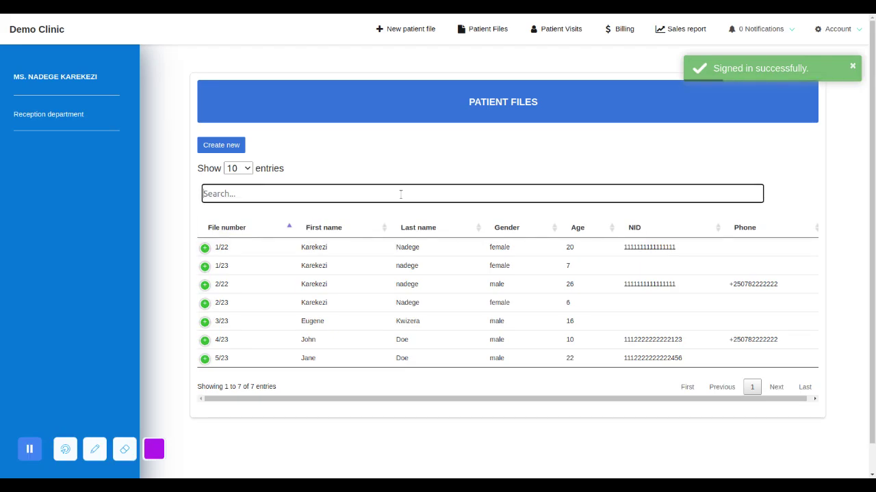
text(Jane d)
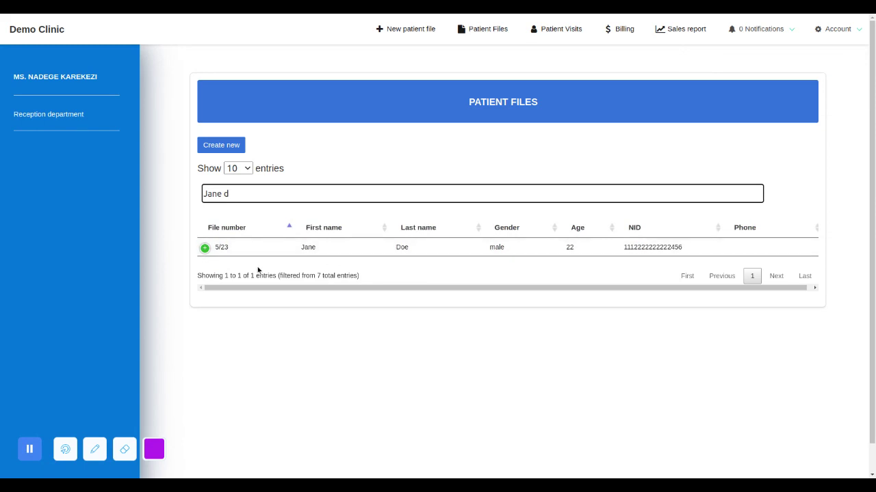
click(206, 249)
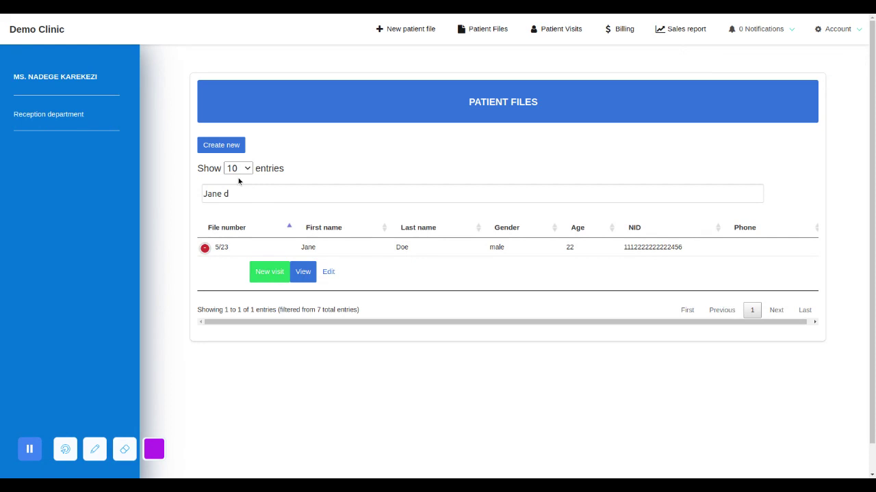
click(250, 194)
key(BackSpace)
key(BackSpace)
key(BackSpace)
key(BackSpace)
key(BackSpace)
key(BackSpace)
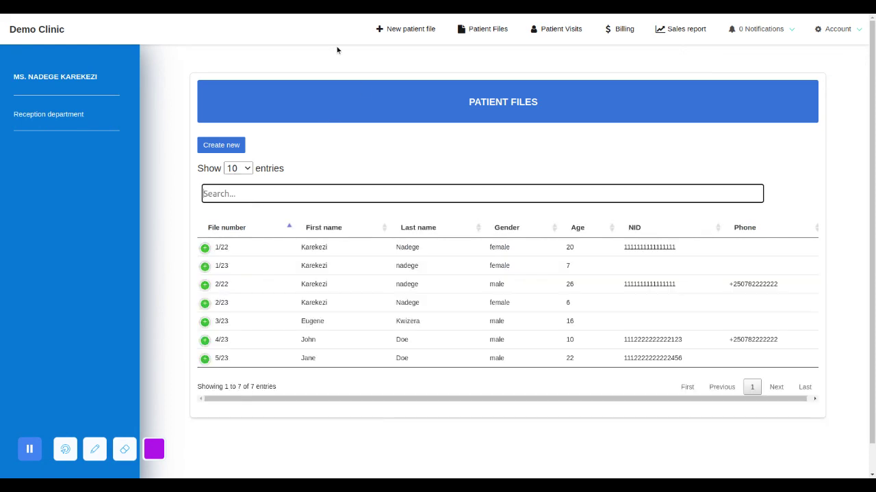
Start a new patient file and enter the patient's first and last name.
click(404, 35)
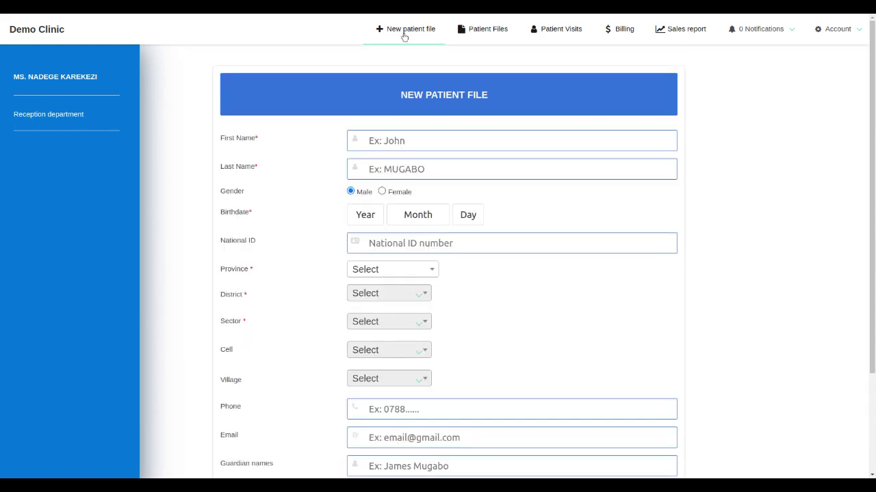
click(397, 144)
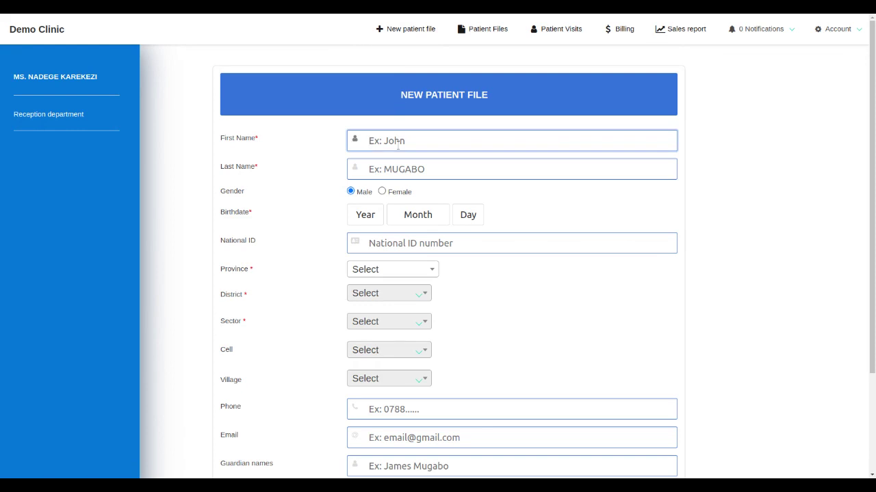
text(James)
click(396, 168)
text(Bond)
Set the patient's birthdate by picking the year, month and day.
click(372, 215)
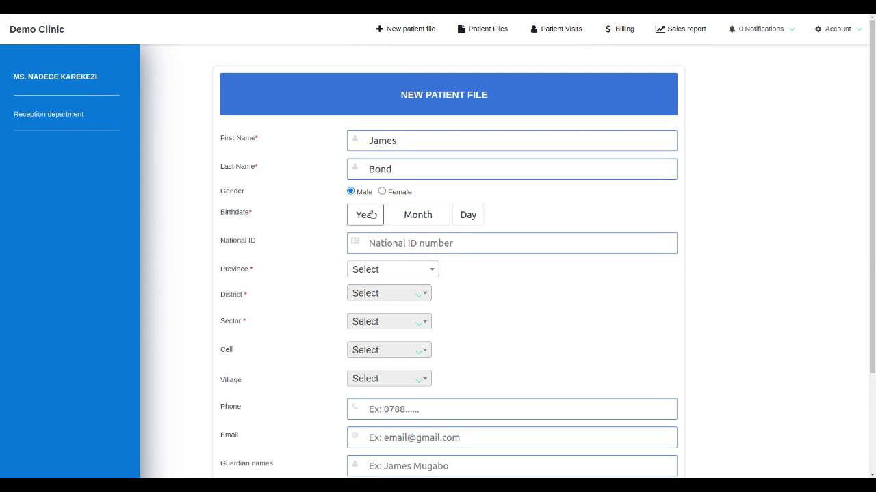
click(377, 275)
click(412, 217)
click(418, 245)
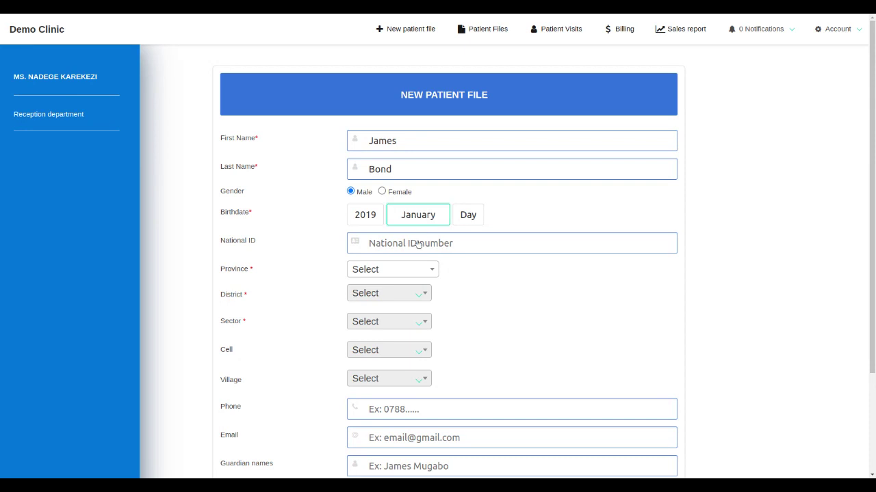
click(469, 215)
click(465, 268)
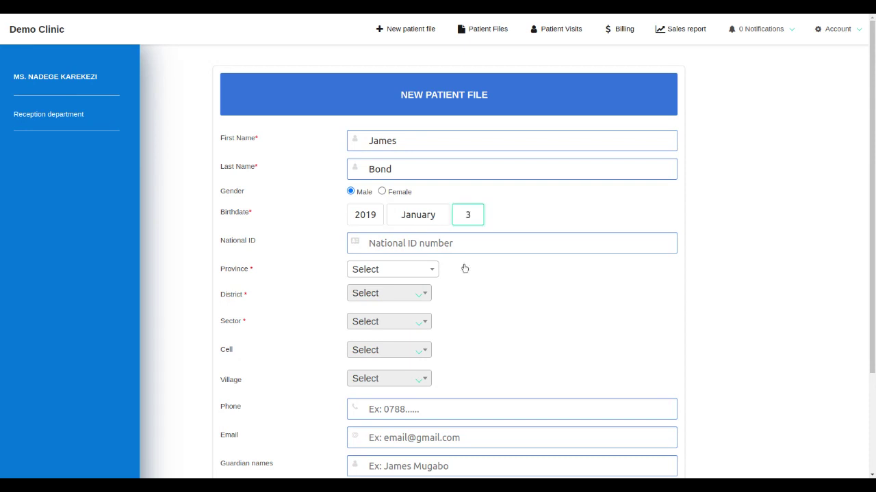
Enter the patient's national ID number.
click(415, 246)
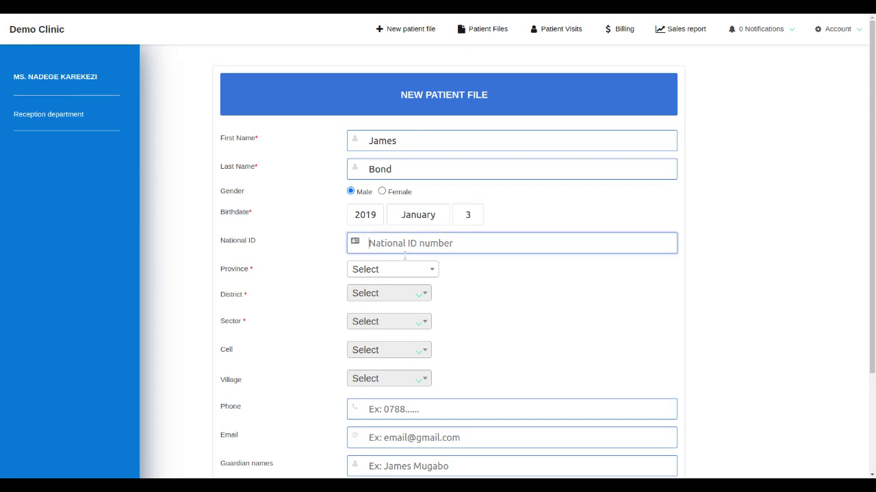
click(404, 255)
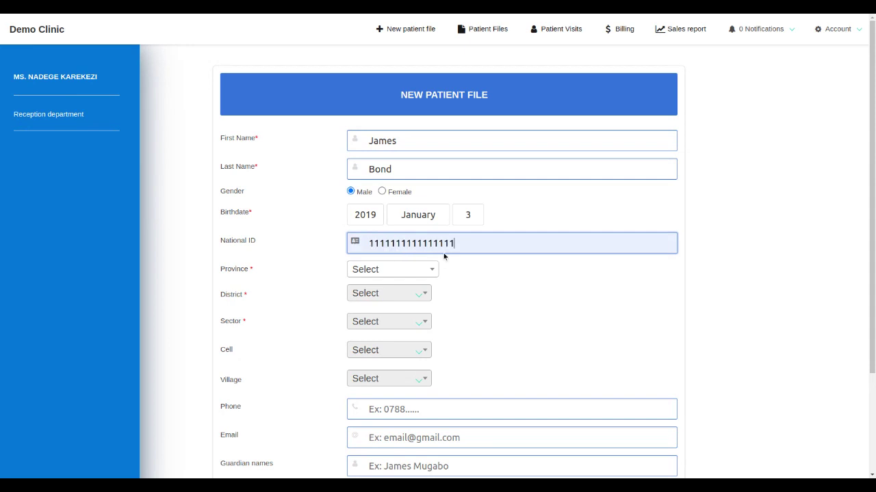
key(BackSpace)
key(BackSpace)
text(44)
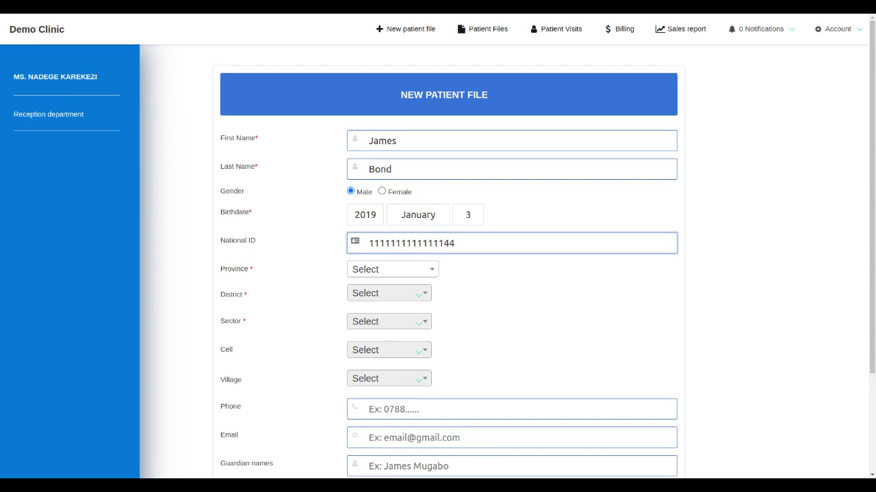
Set the address to Eastern Province, Bugesera district, Gashora sector, and submit the new patient file.
click(422, 272)
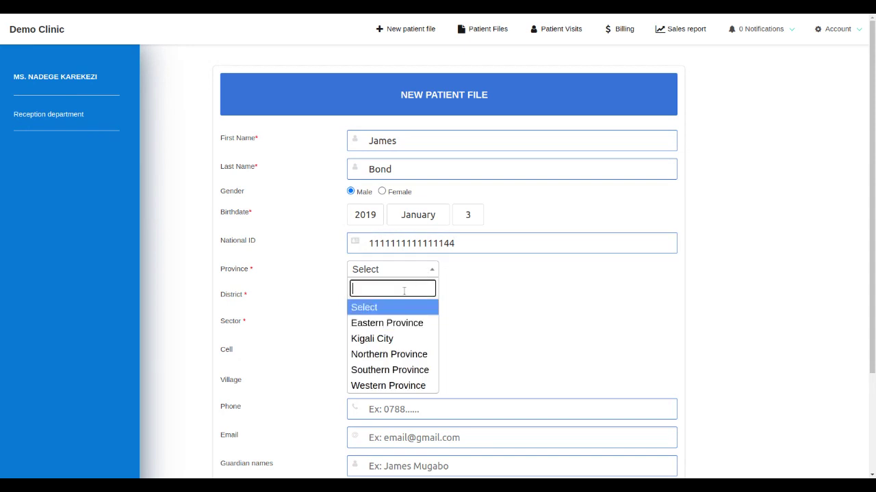
click(388, 325)
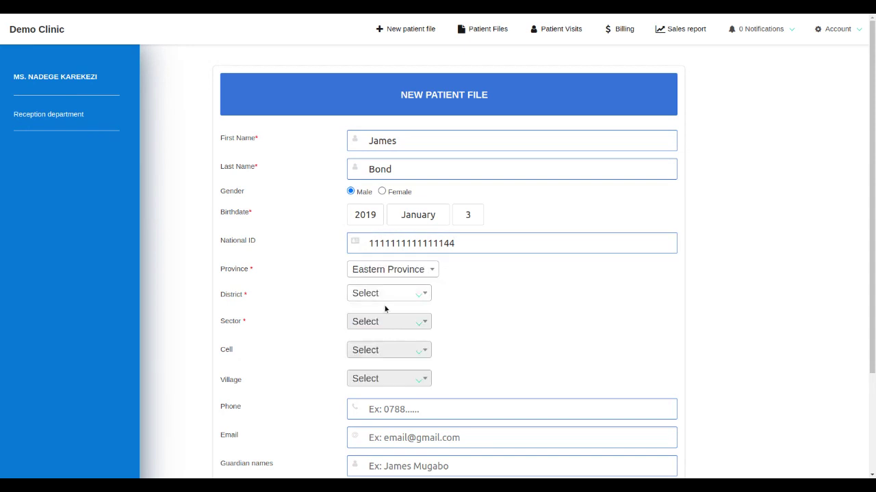
click(391, 298)
click(391, 350)
click(416, 326)
click(394, 375)
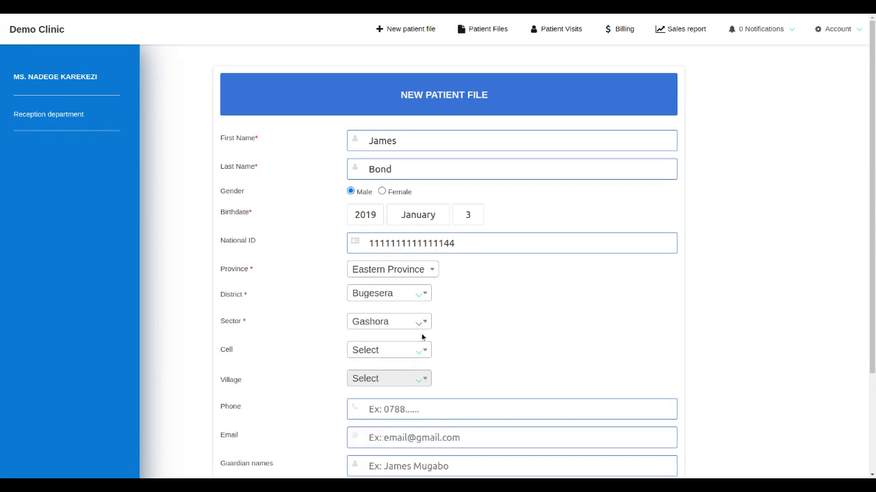
drag(873, 207, 868, 317)
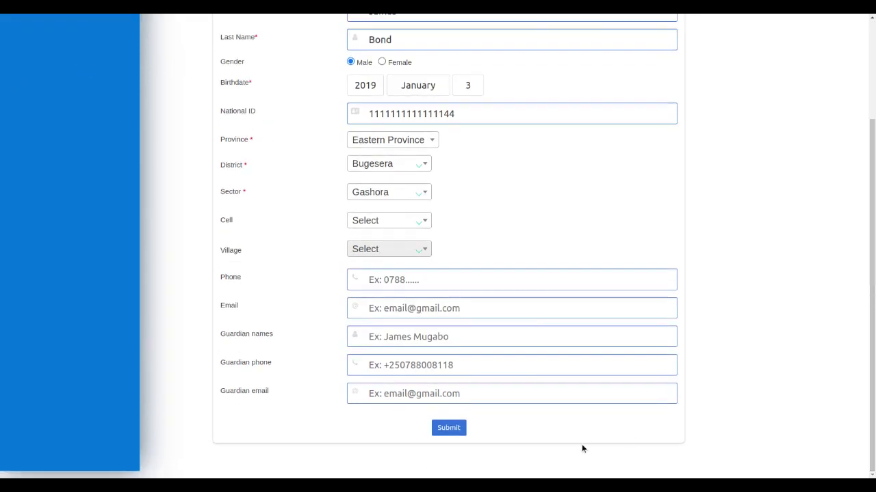
click(457, 431)
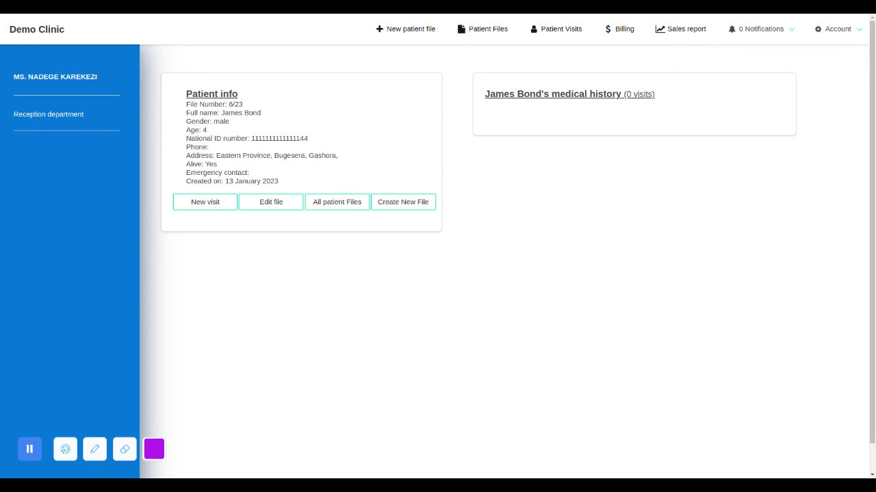
Start a new visit for the patient in the General Consultation department and assign the listed doctor.
click(211, 204)
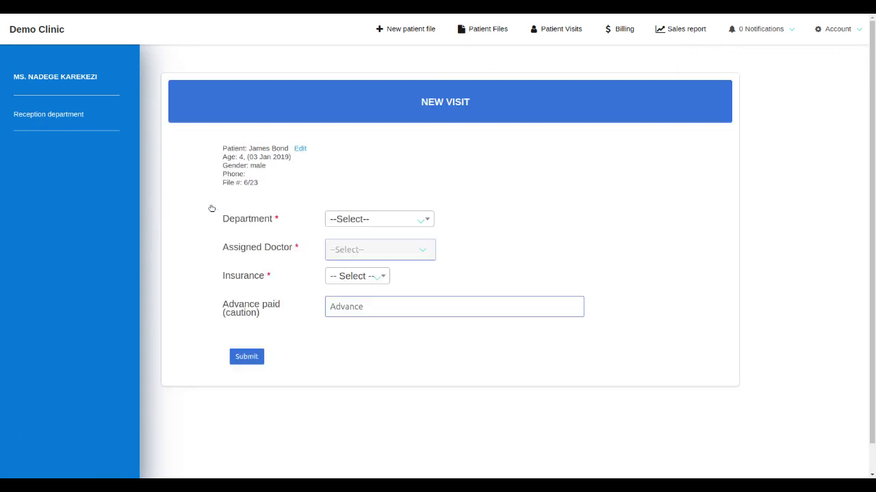
click(360, 219)
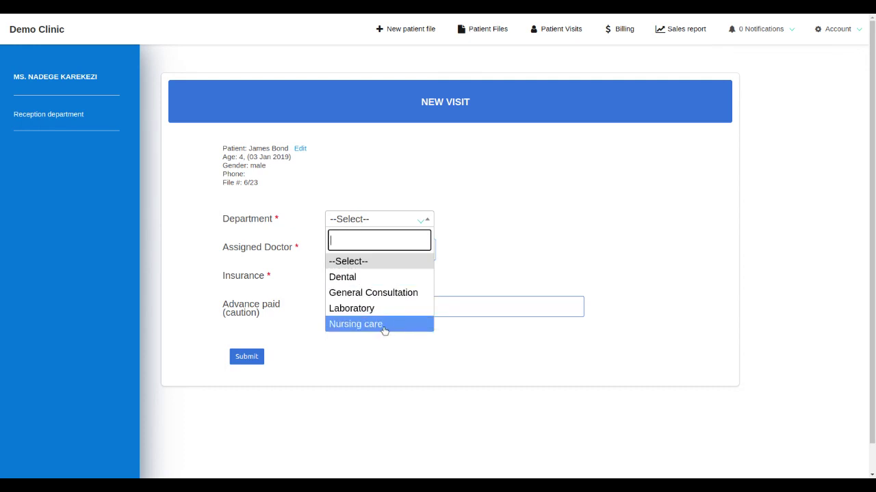
click(389, 294)
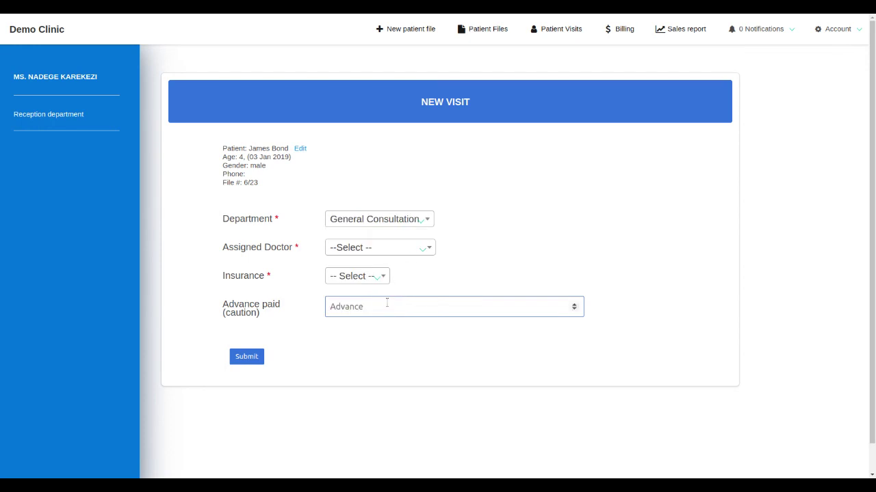
click(389, 251)
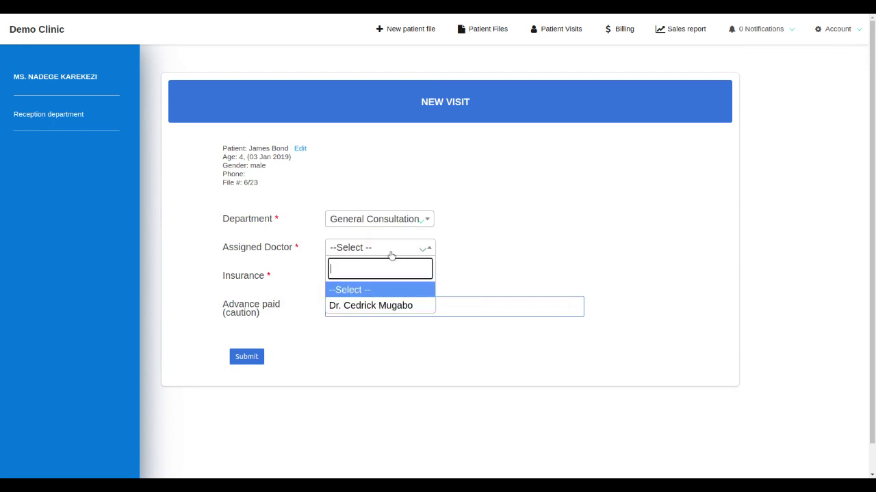
click(389, 306)
Choose RSSB as the insurance and enter the insurance card number.
click(375, 276)
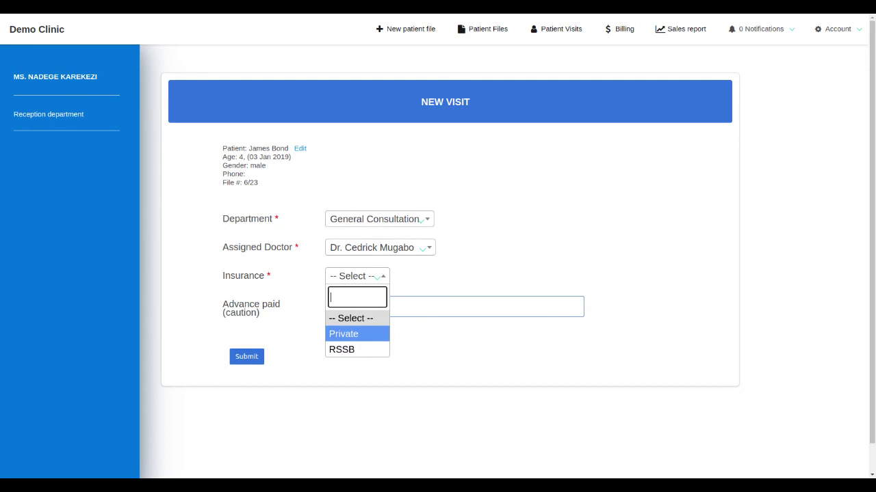
click(353, 350)
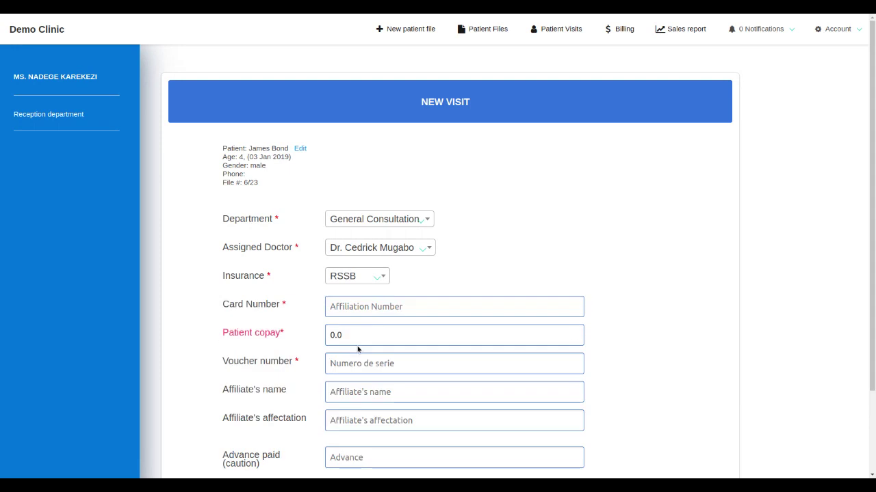
click(349, 307)
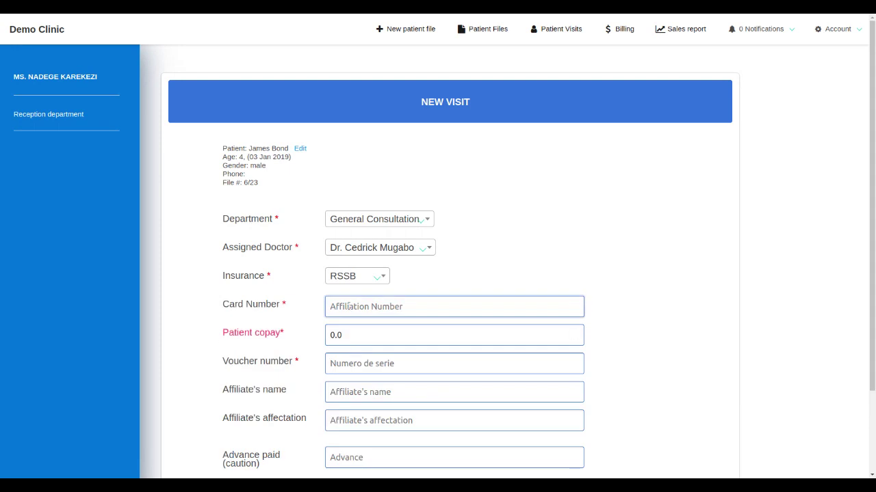
text(12345)
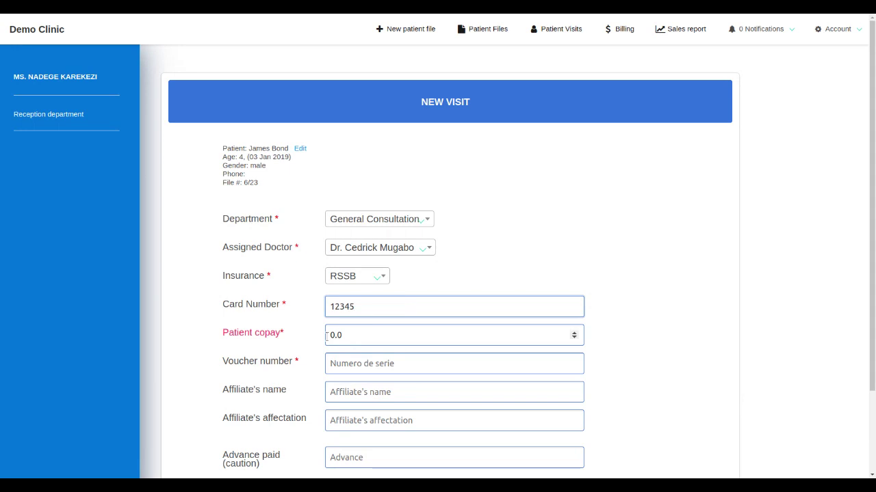
Set the patient copay to 0 and the voucher number to 17.
click(349, 335)
key(BackSpace)
key(BackSpace)
key(BackSpace)
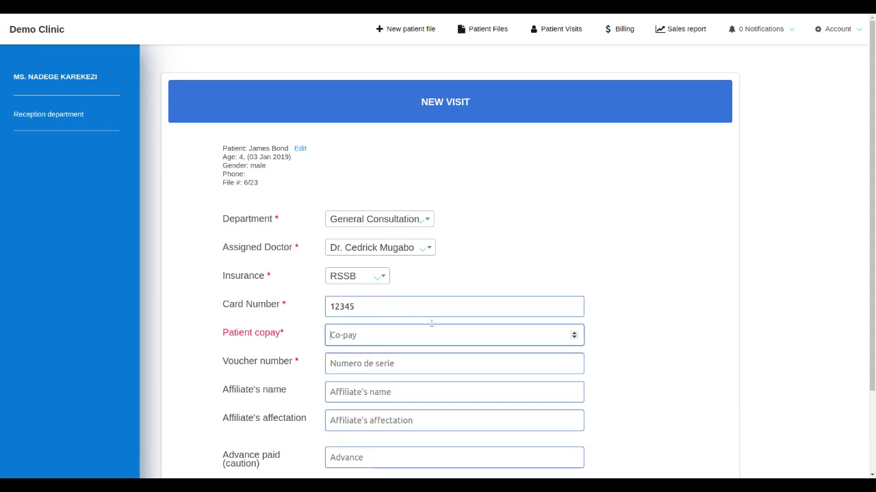
click(574, 338)
click(574, 334)
click(574, 335)
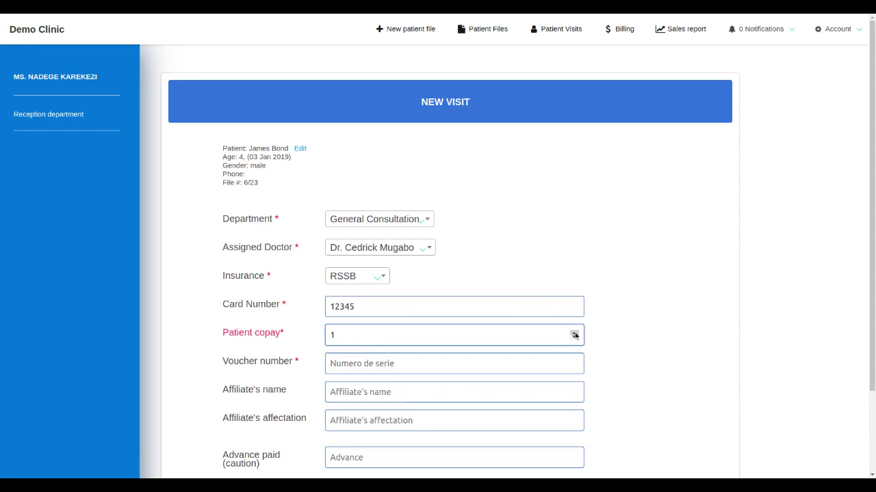
click(575, 339)
click(413, 365)
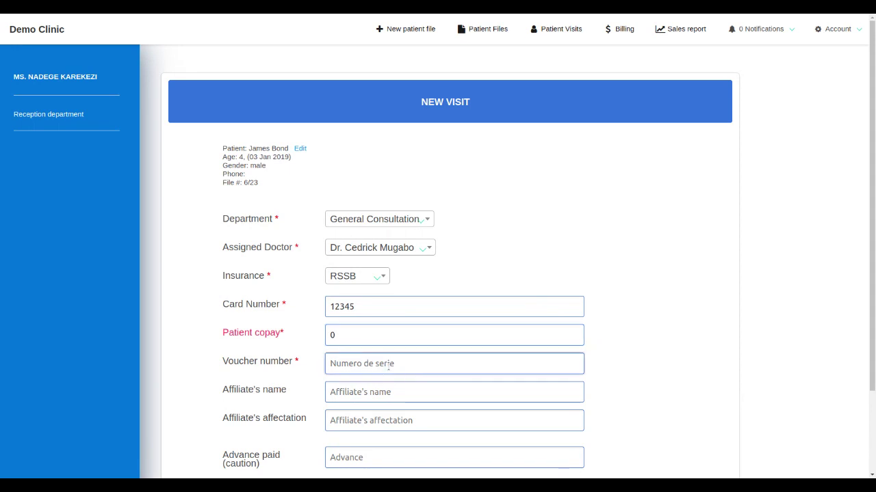
text(17)
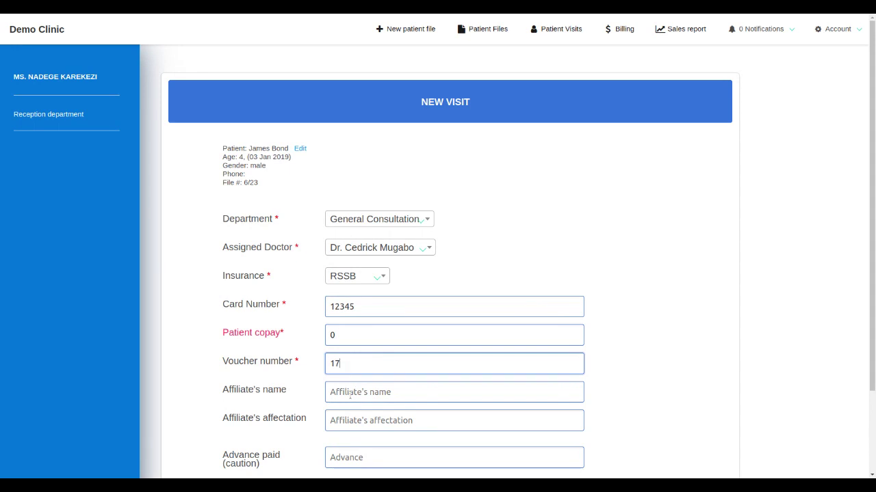
Fill in the affiliate's name and try to submit the new visit.
scroll(874, 210, down, 2)
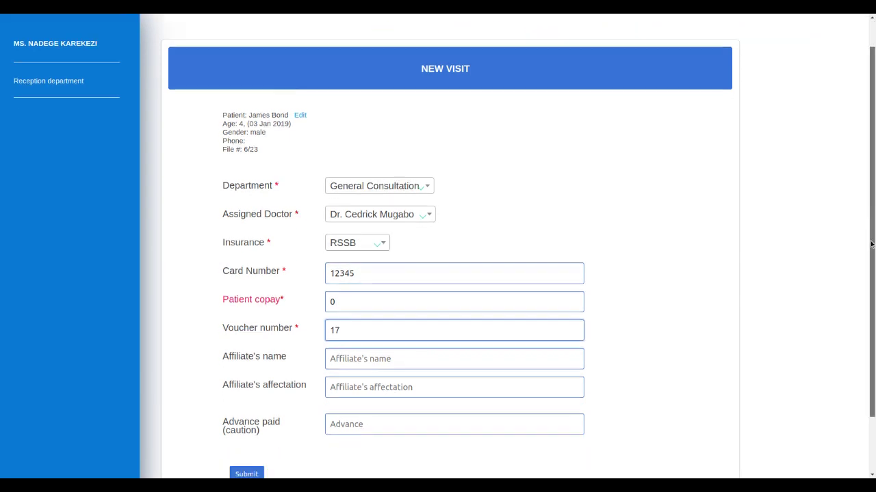
click(254, 408)
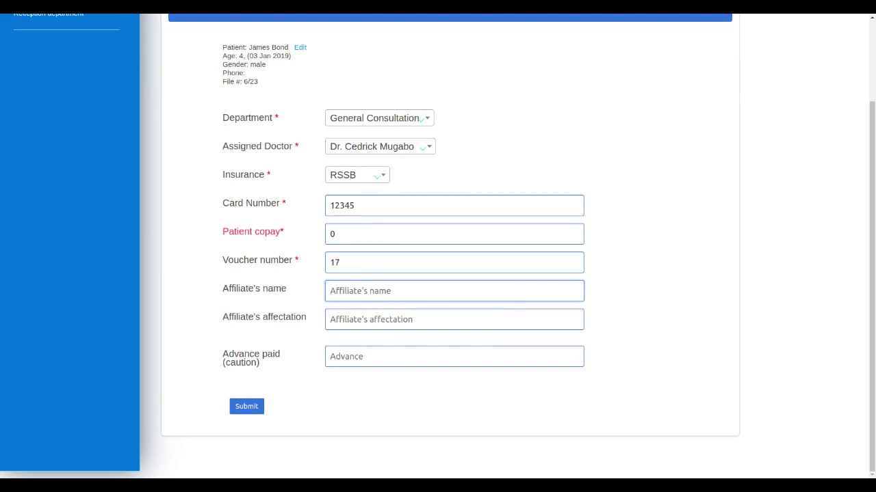
click(398, 320)
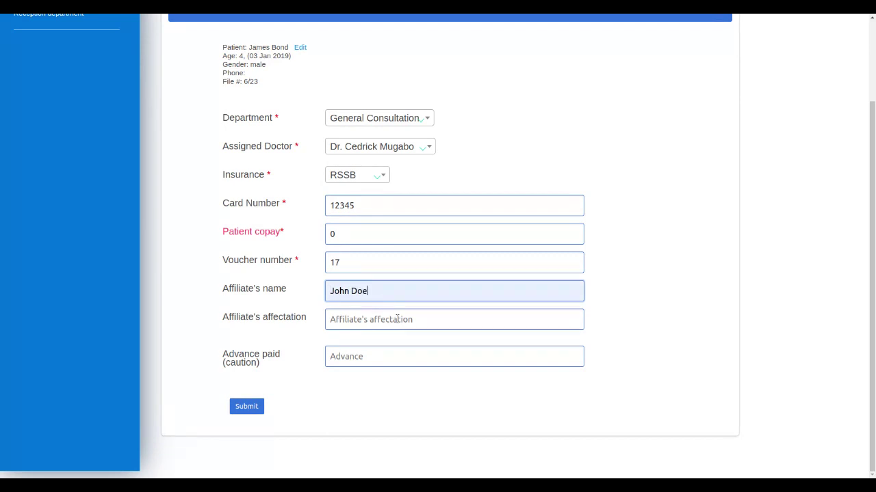
click(238, 408)
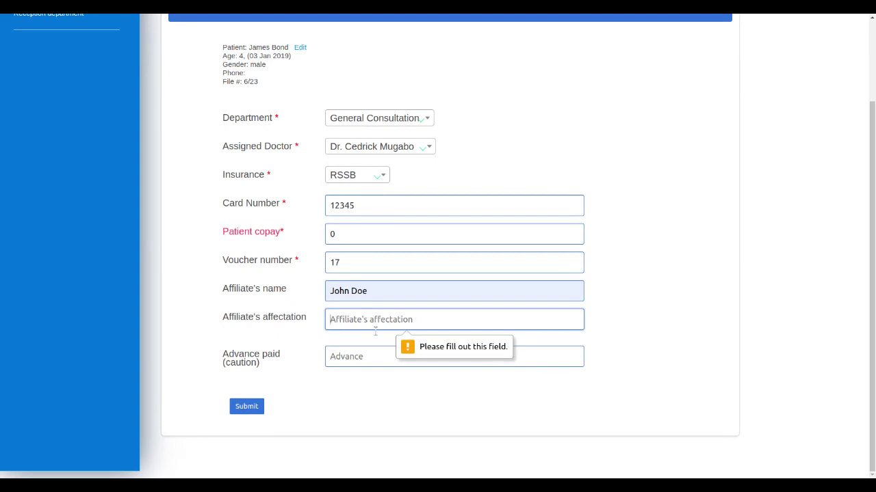
Set the affiliate's affectation to Father and the advance paid to 0, then submit the new visit.
click(375, 359)
click(354, 361)
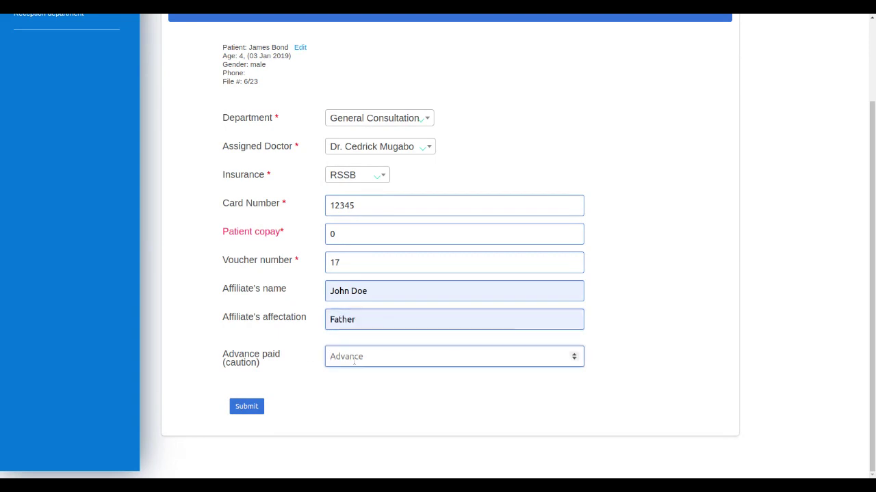
text(09)
key(BackSpace)
text(0)
key(BackSpace)
click(247, 406)
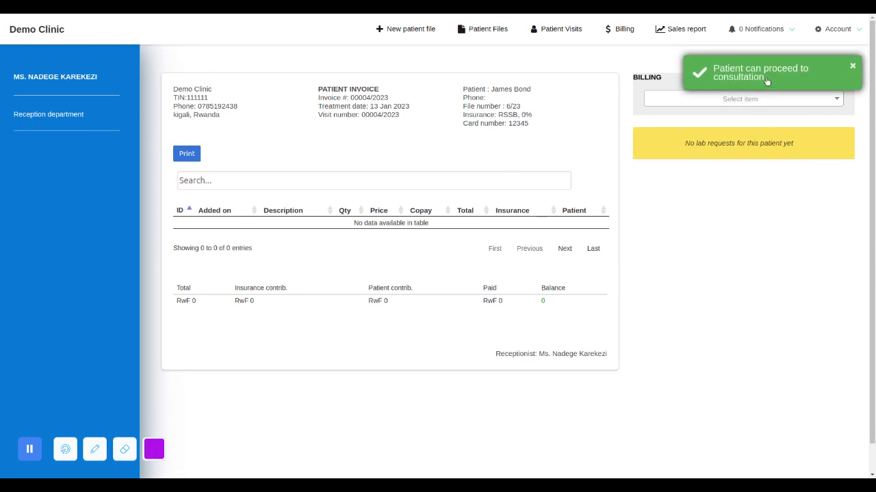
Log out of the reception account and sign in through Staff Login with the consultation doctor's account.
click(852, 29)
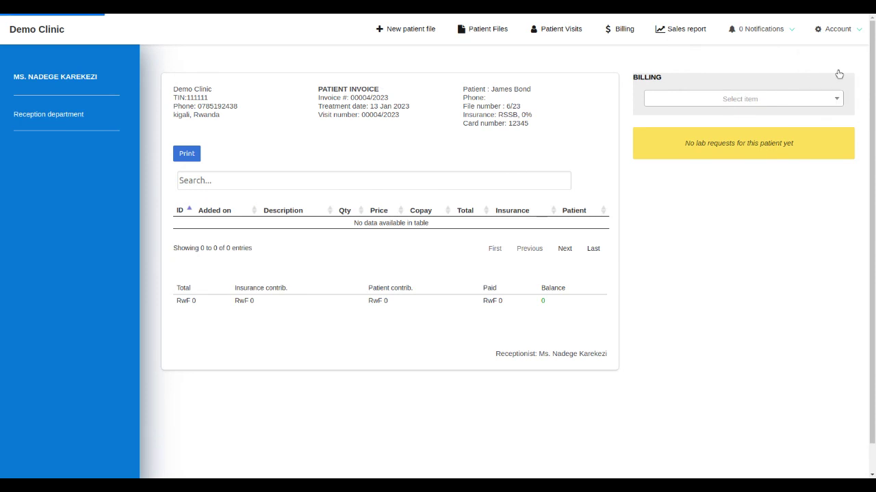
click(838, 68)
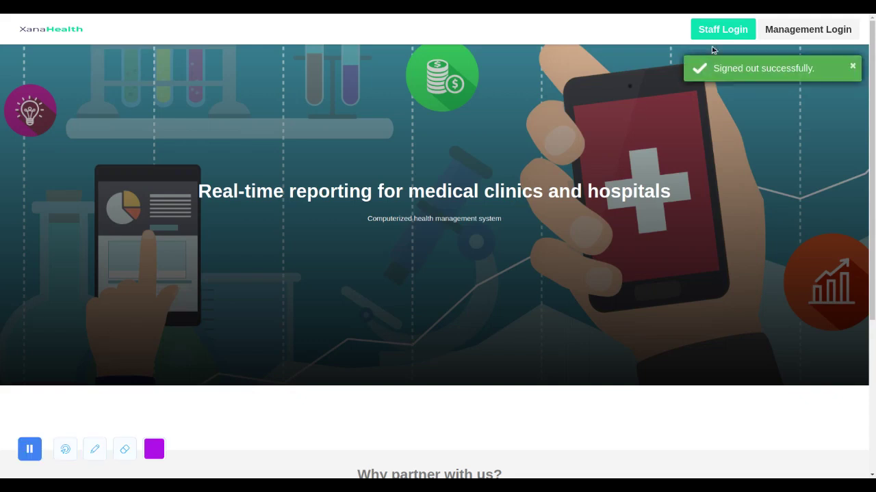
click(730, 31)
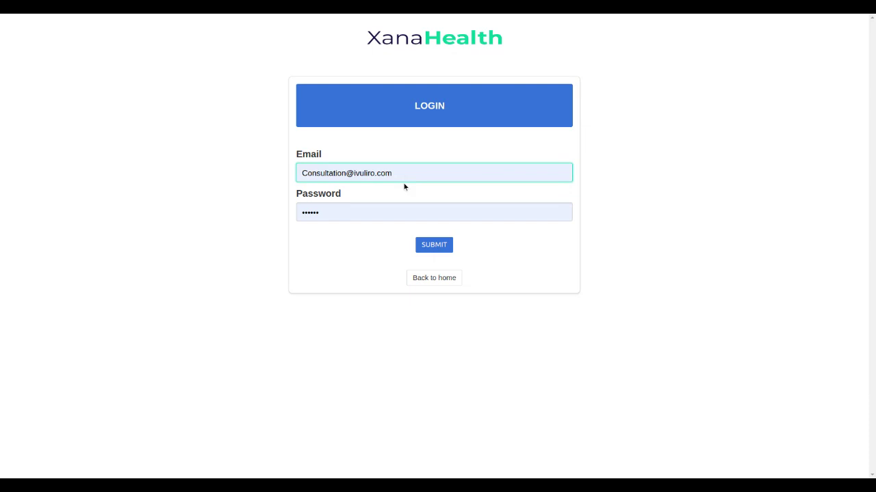
key(Return)
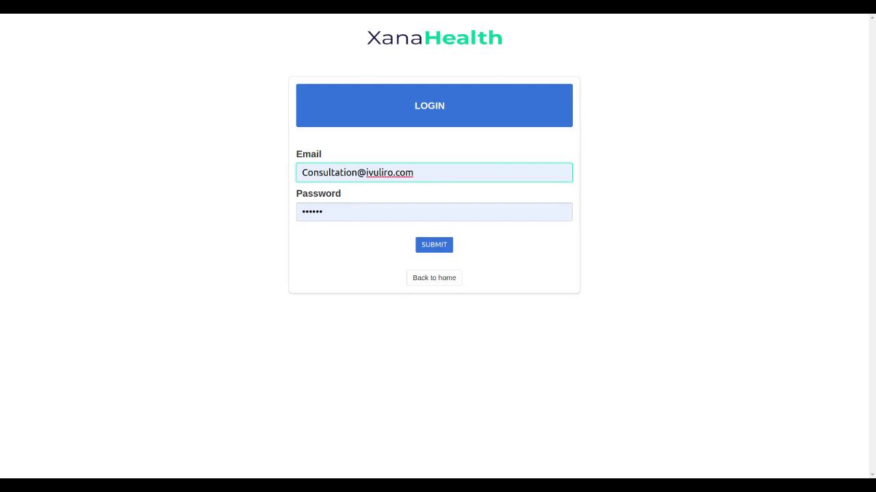
click(441, 249)
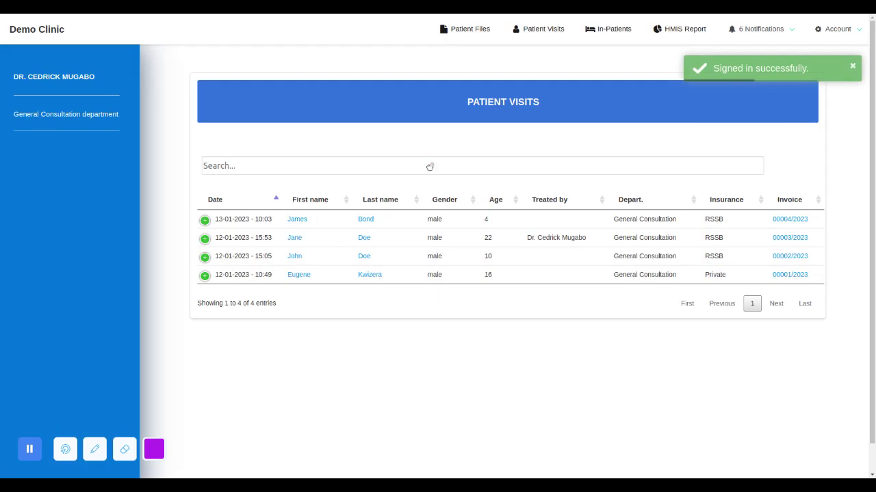
Open the newest patient visit's treatment form from the patient visits list.
click(760, 29)
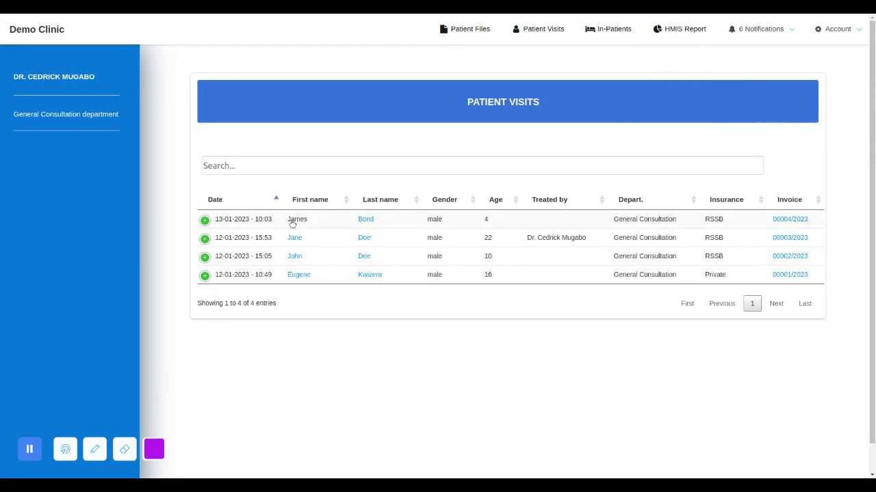
click(204, 222)
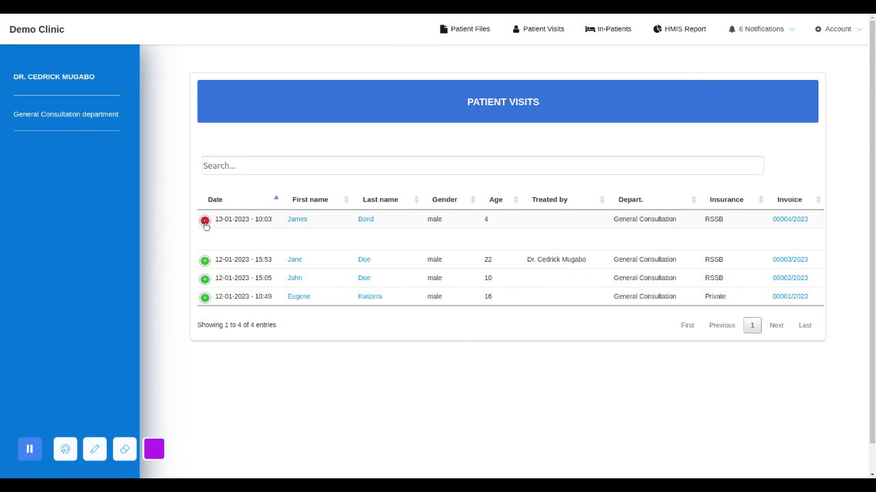
click(298, 220)
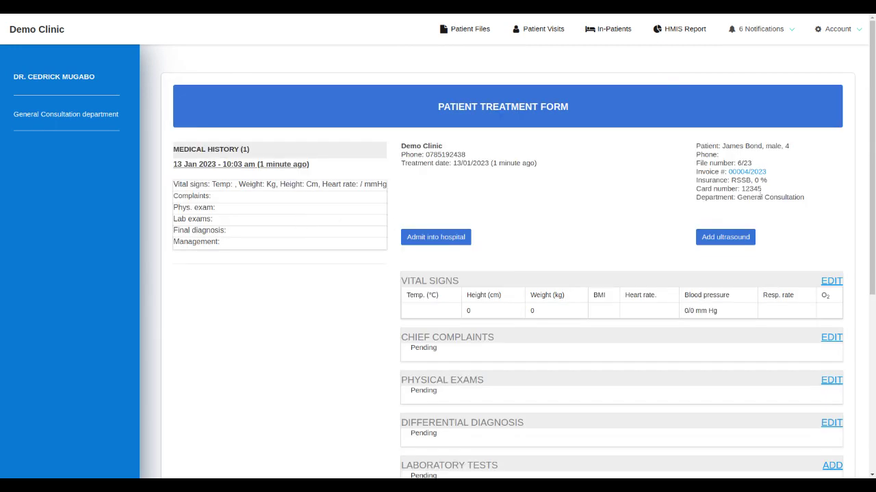
Edit the vital signs, entering temperature 38, height 167 cm, weight 76 kg and heart rate 76.
scroll(827, 220, down, 2)
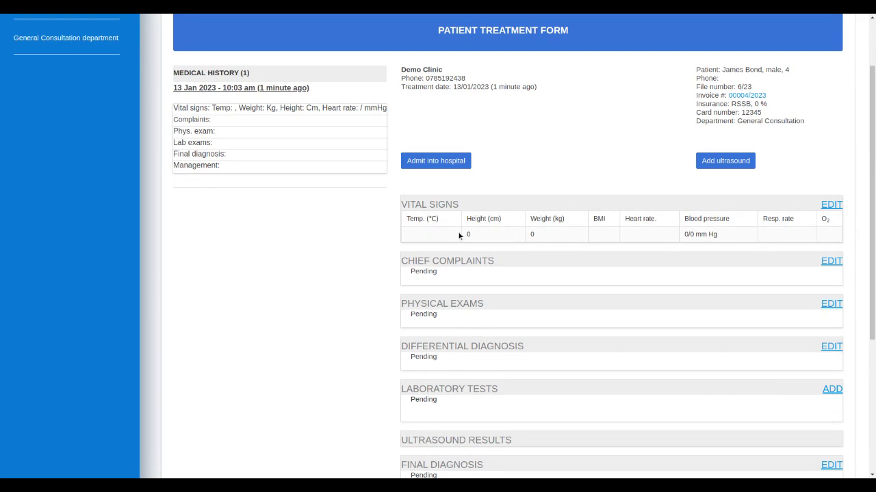
click(831, 205)
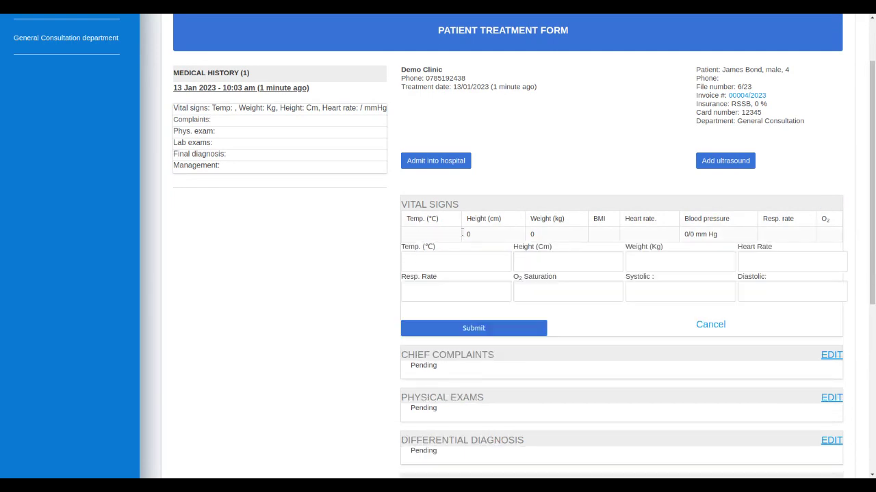
click(434, 260)
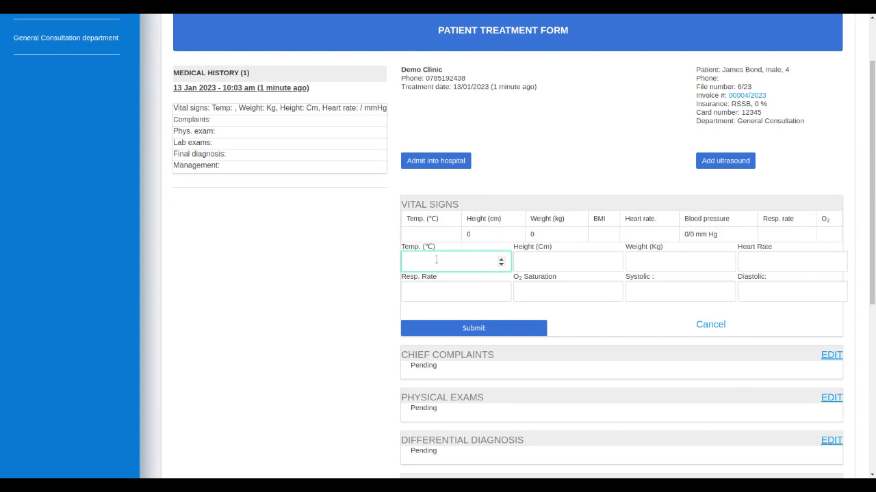
text(38)
click(544, 256)
text(167)
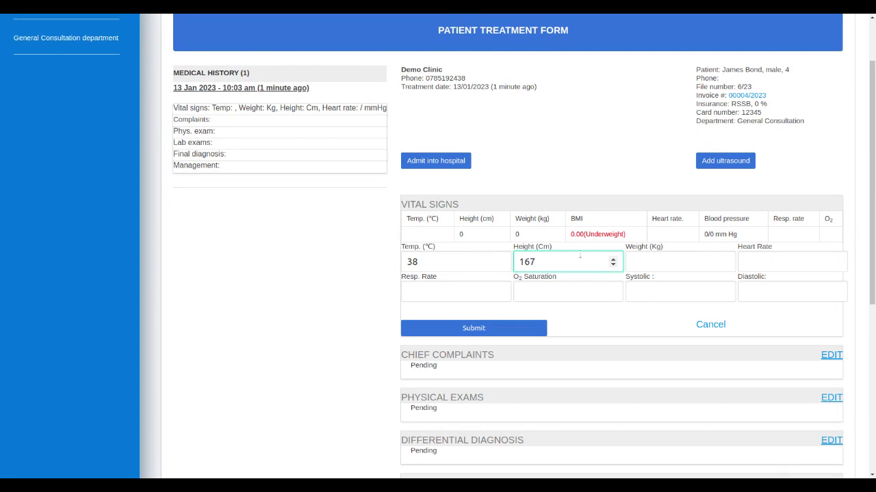
click(645, 257)
text(76)
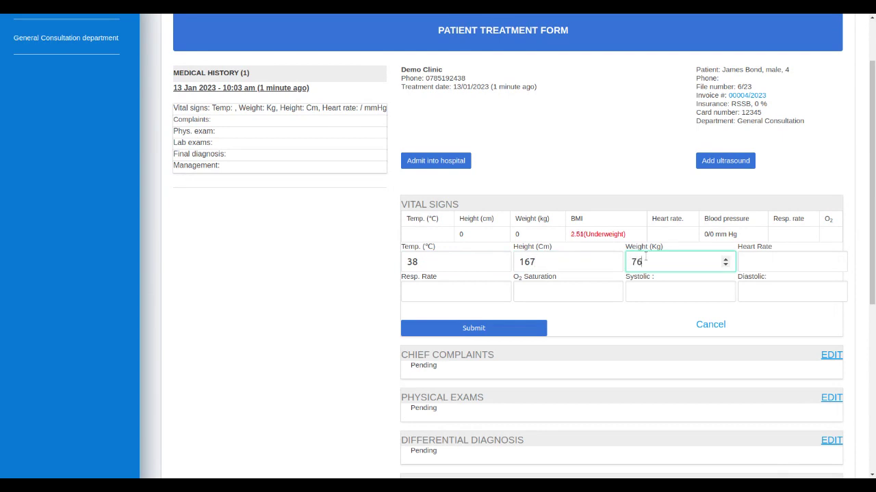
click(763, 257)
text(122)
key(BackSpace)
key(BackSpace)
text(76)
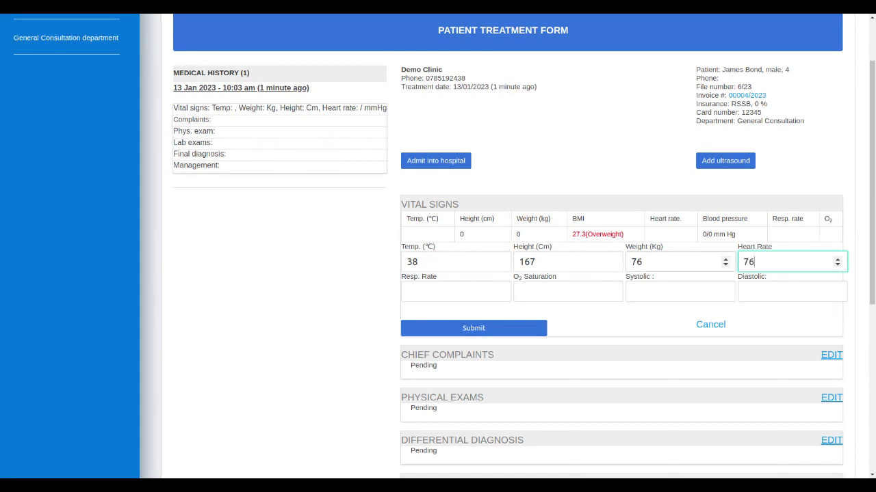
Set the respiratory rate to 1.2 and O2 saturation to 0.3, then submit the vital signs.
click(469, 294)
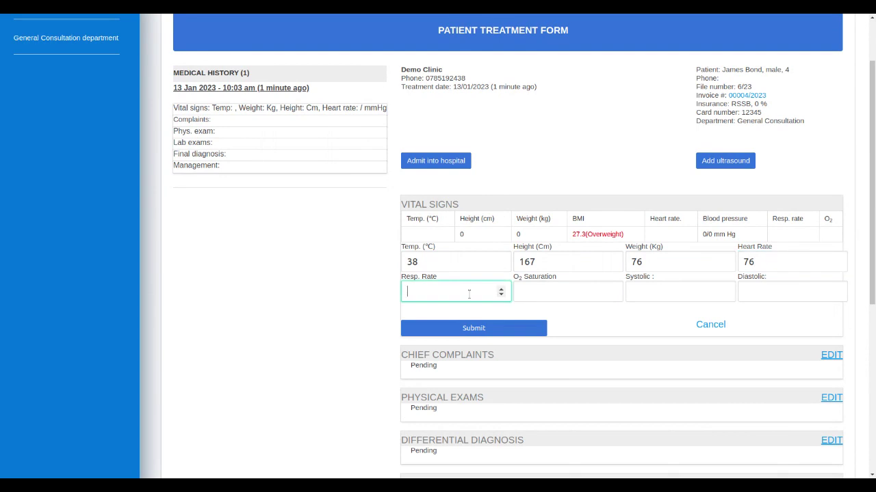
click(502, 291)
click(501, 290)
click(501, 290)
click(501, 290)
click(547, 288)
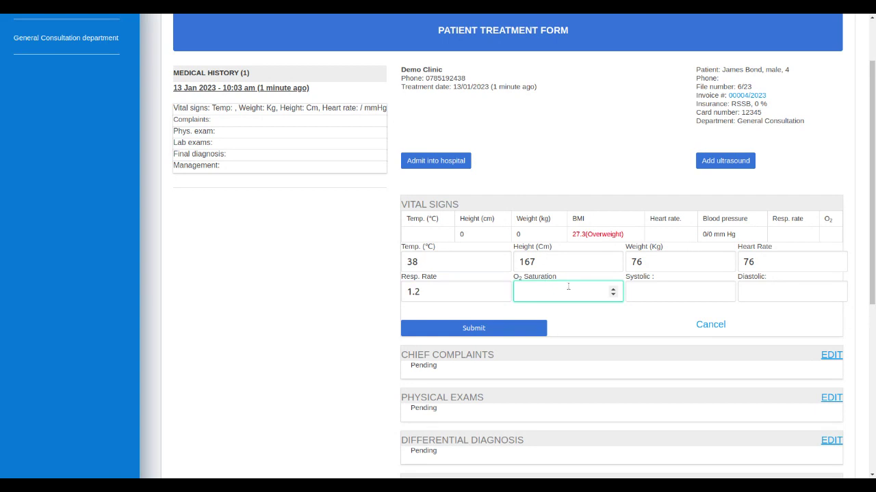
click(613, 289)
click(613, 290)
click(613, 289)
click(660, 288)
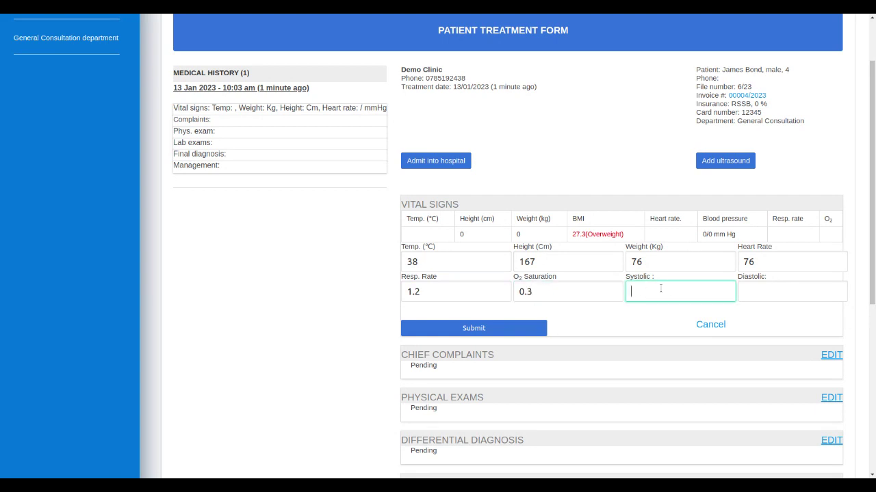
click(521, 334)
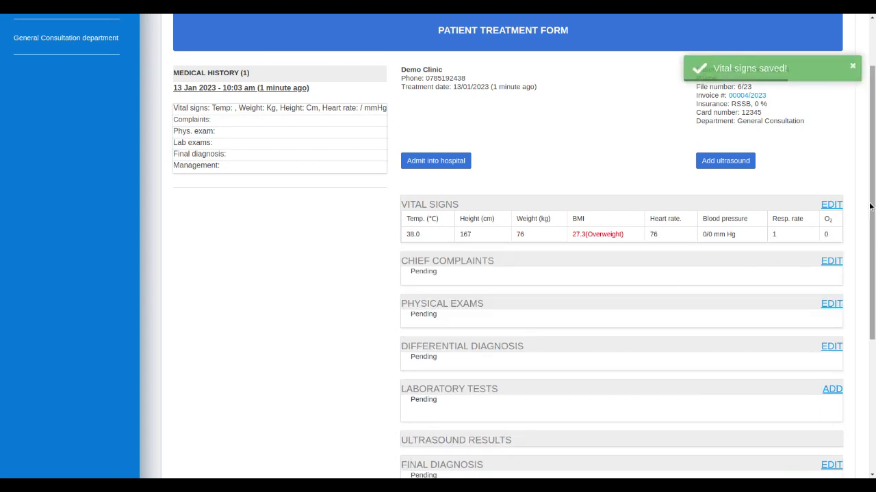
Record the chief complaints as Headache Fever and submit them.
drag(872, 207, 875, 254)
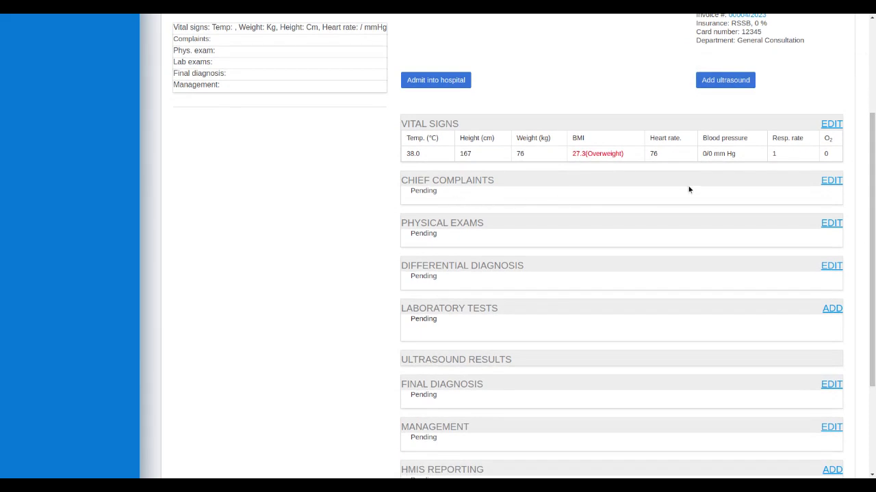
click(831, 180)
click(447, 227)
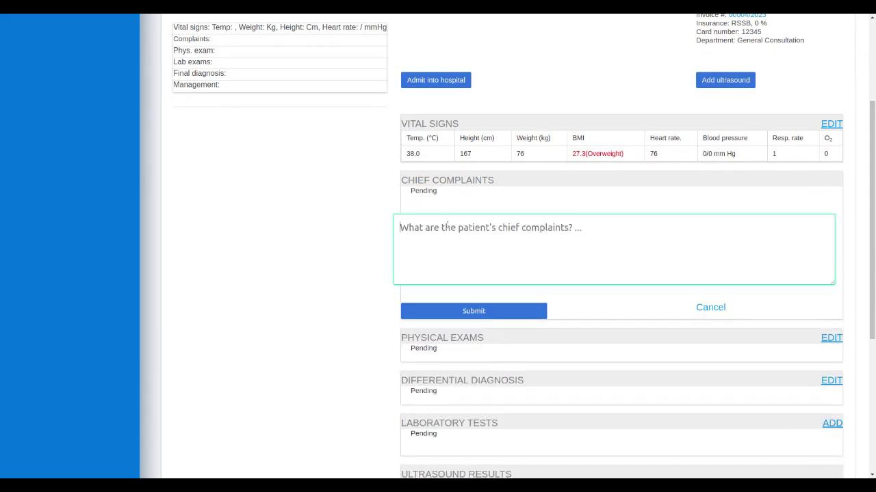
text(H)
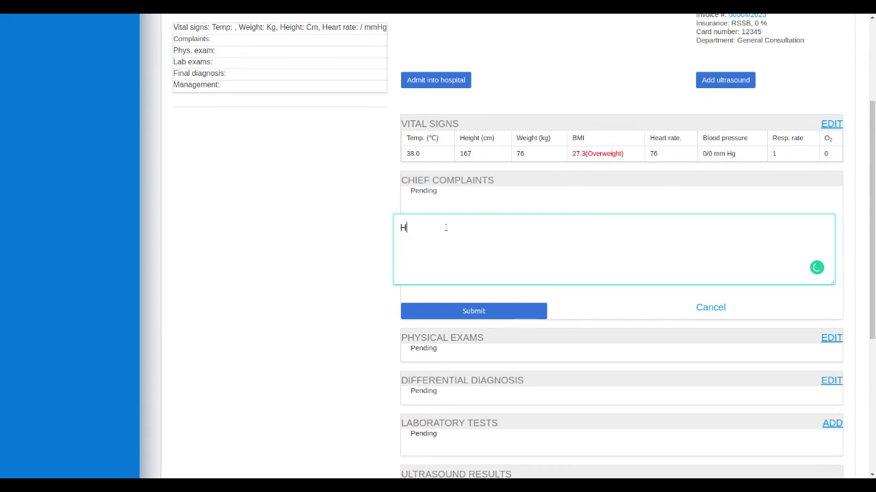
text(eadache \)
key(Return)
key(BackSpace)
key(BackSpace)
key(BackSpace)
text(Fever)
click(457, 310)
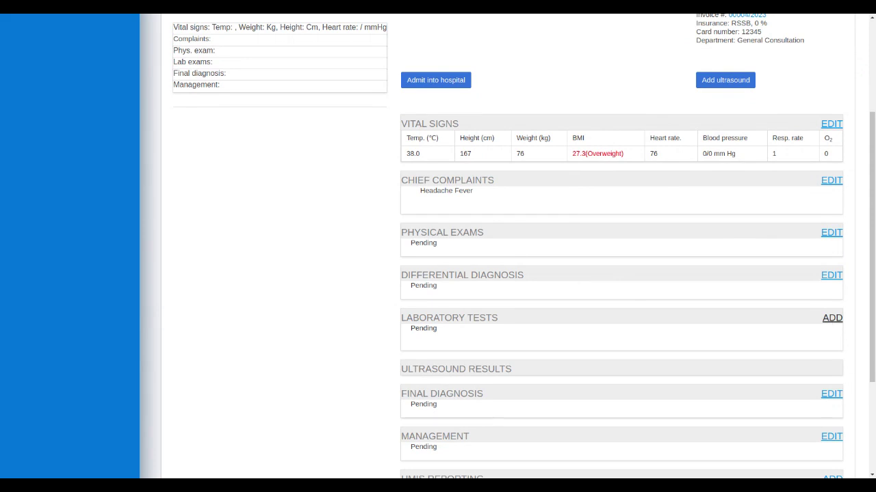
Order a Covid 19 test under laboratory tests.
click(829, 320)
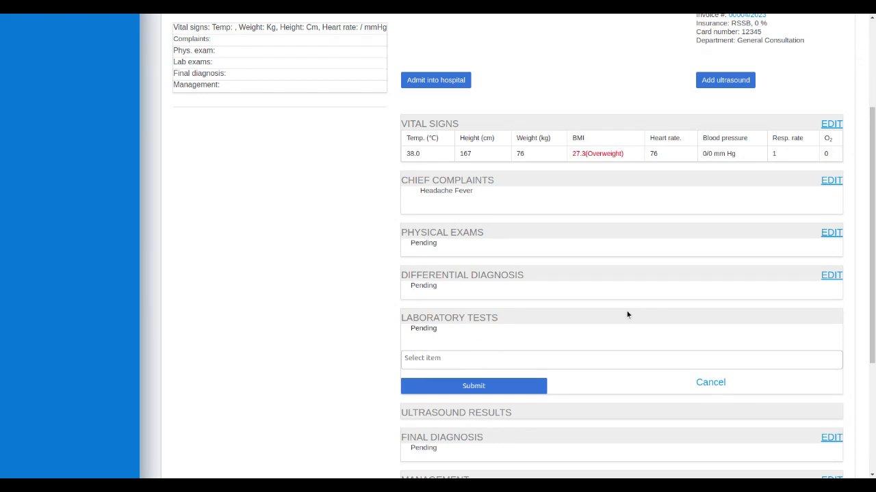
click(482, 359)
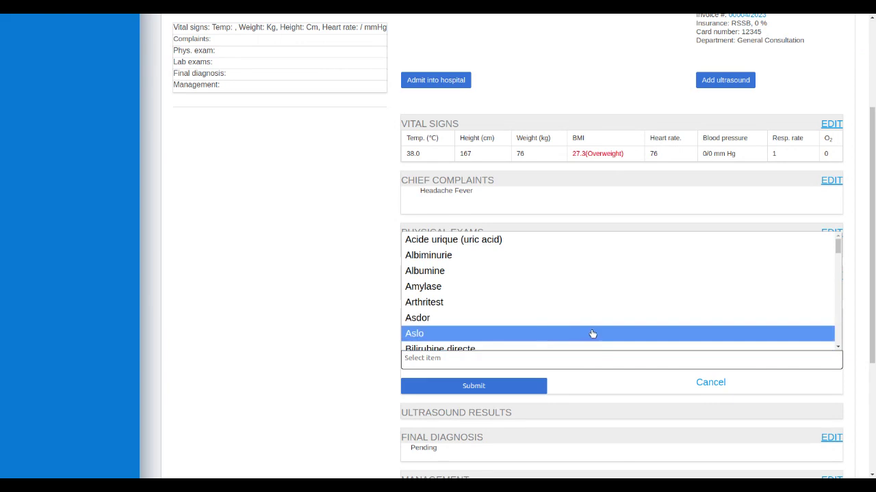
key(Down)
key(Down)
key(Down)
key(Down)
key(Down)
key(Down)
key(Down)
key(Down)
key(Down)
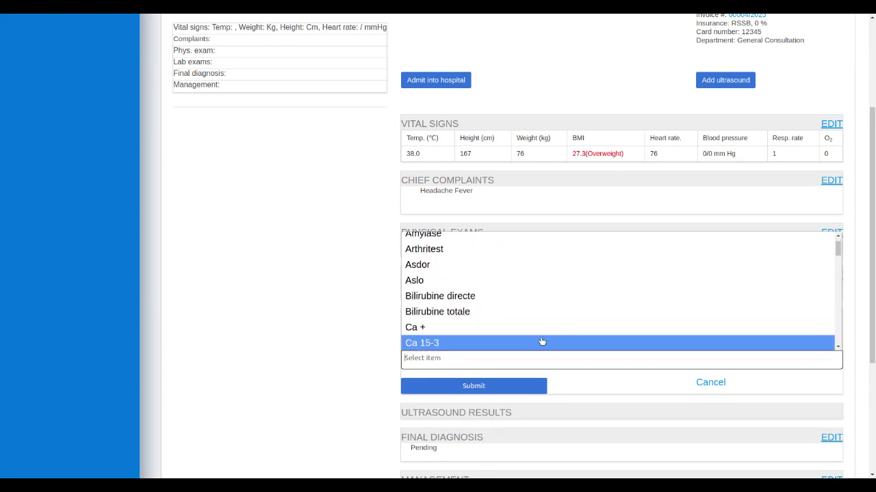
key(Down)
key(Down)
key(Down)
key(Down)
key(Down)
key(Down)
key(Down)
key(Down)
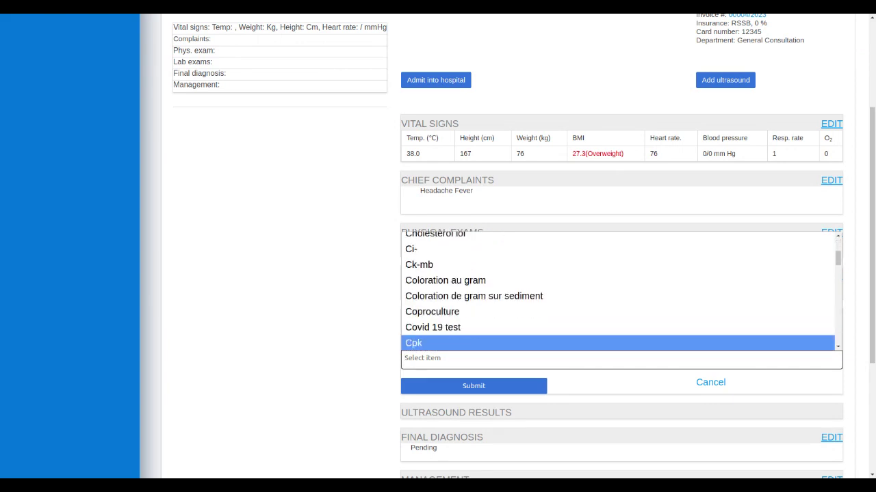
key(Up)
key(Up)
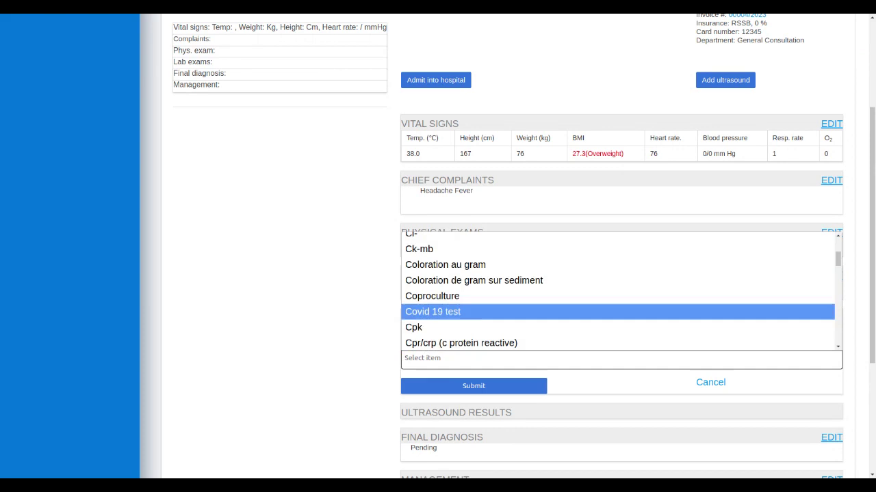
click(434, 316)
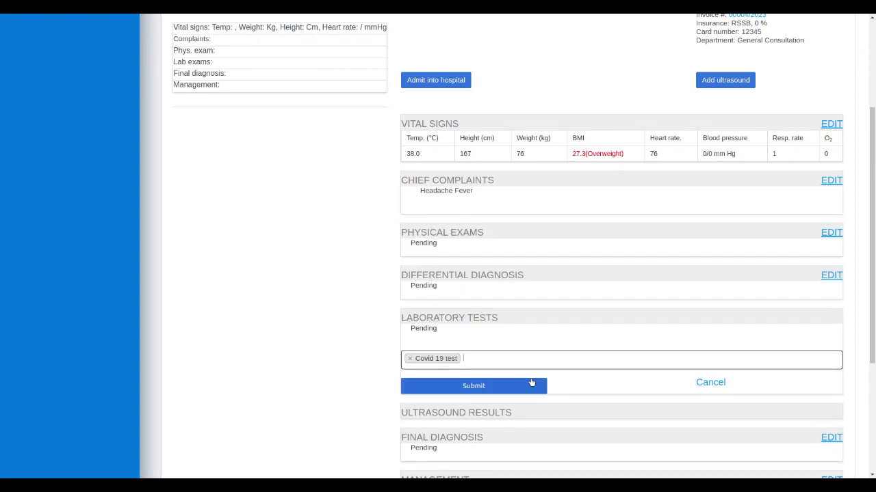
click(521, 386)
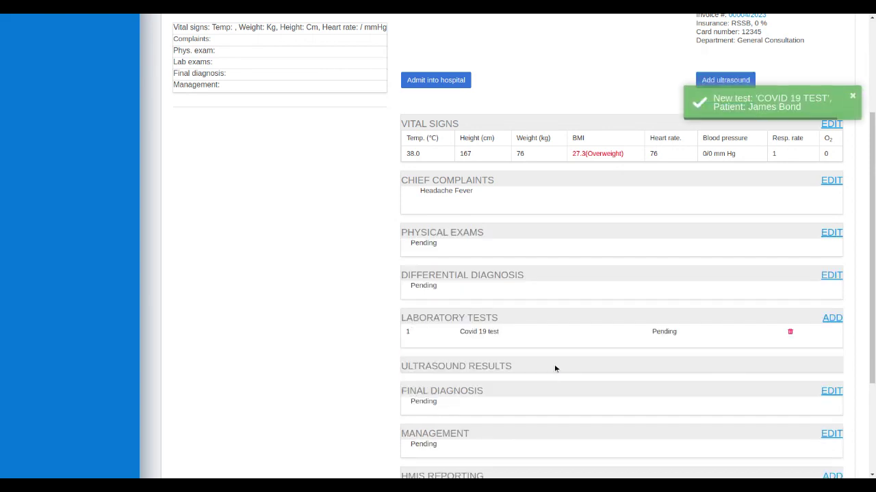
Log out of the doctor account and open the staff login page.
drag(874, 243, 872, 333)
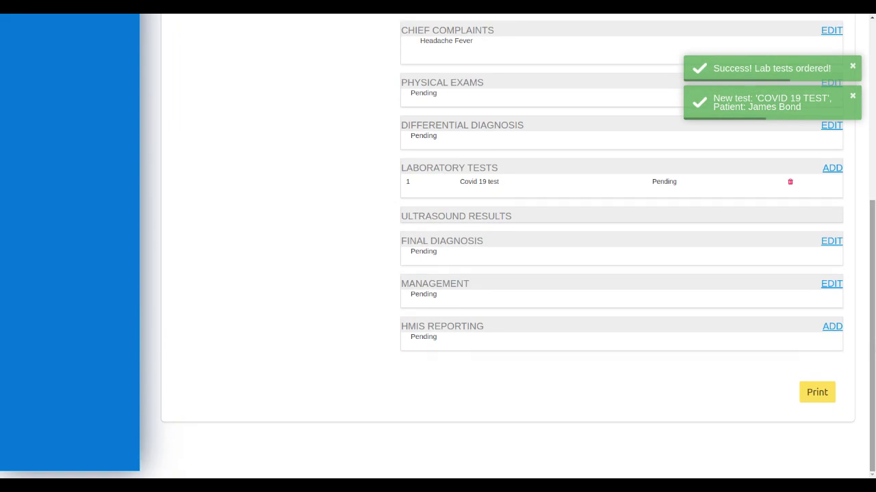
drag(872, 330, 871, 127)
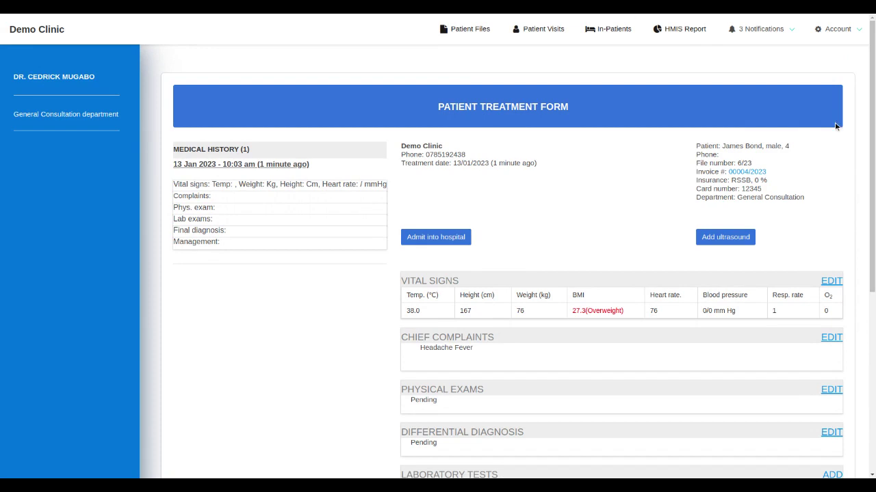
mouse_move(839, 37)
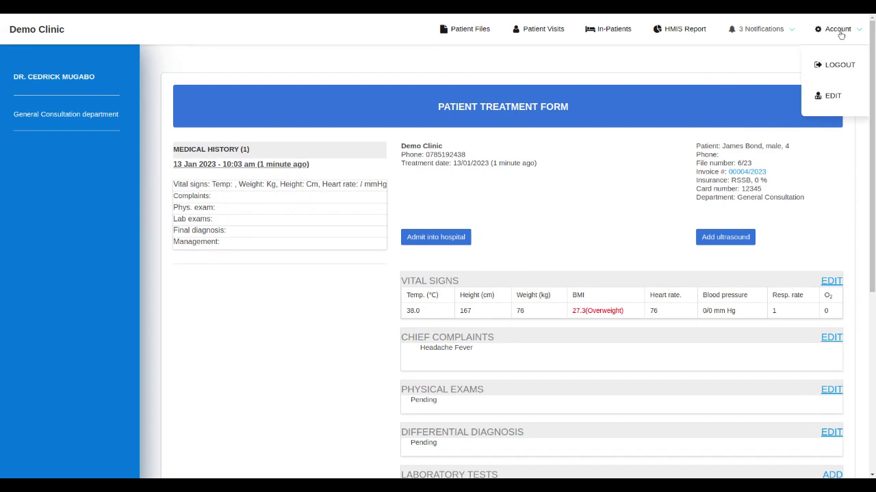
click(844, 65)
click(722, 31)
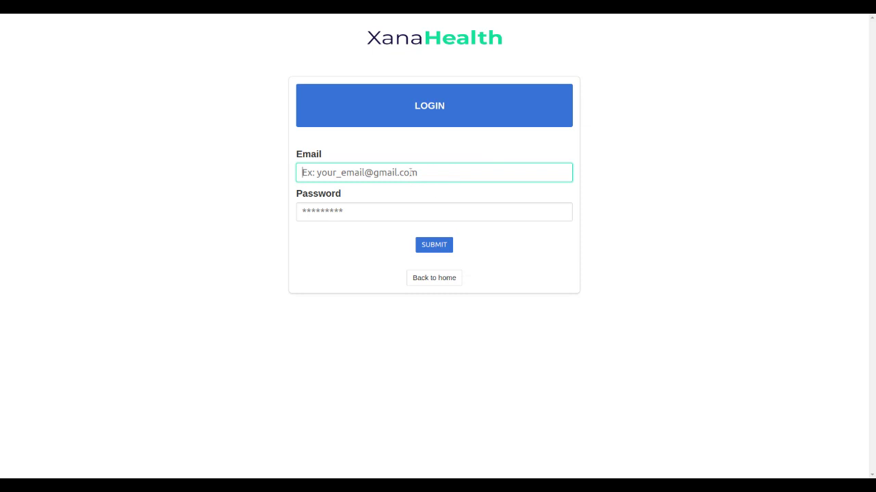
Sign in to the laboratory account using the saved email and password.
click(410, 172)
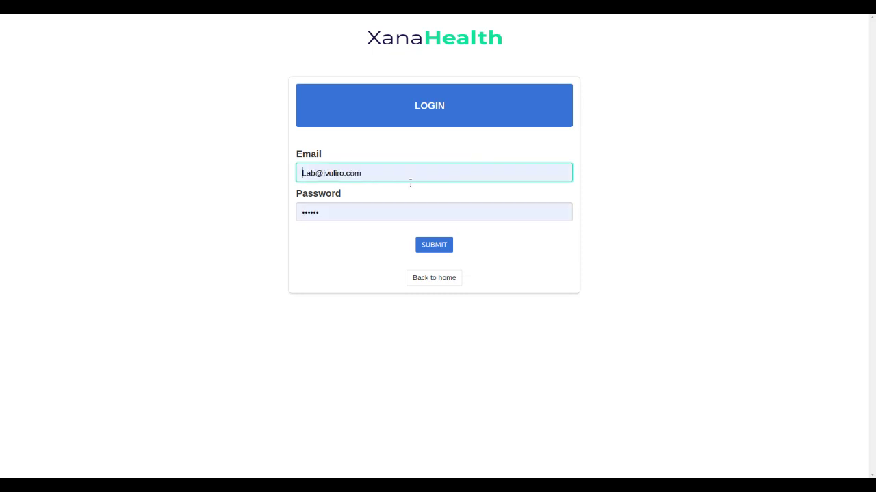
click(404, 231)
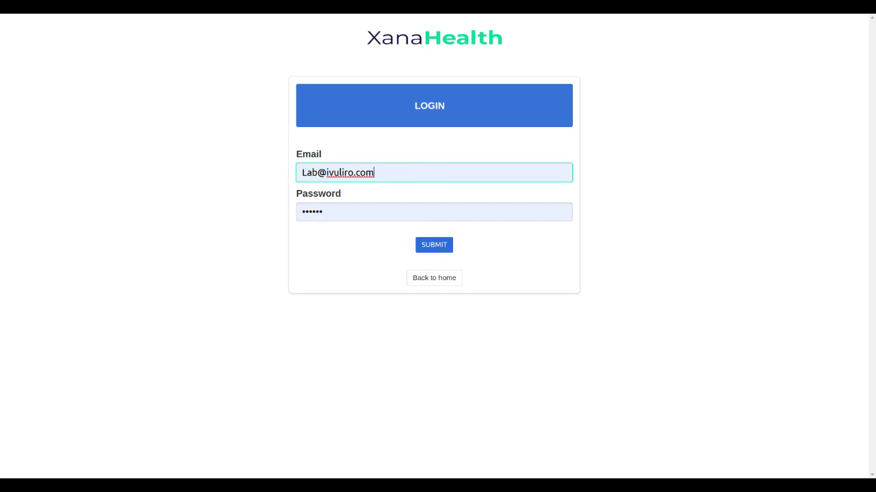
click(429, 247)
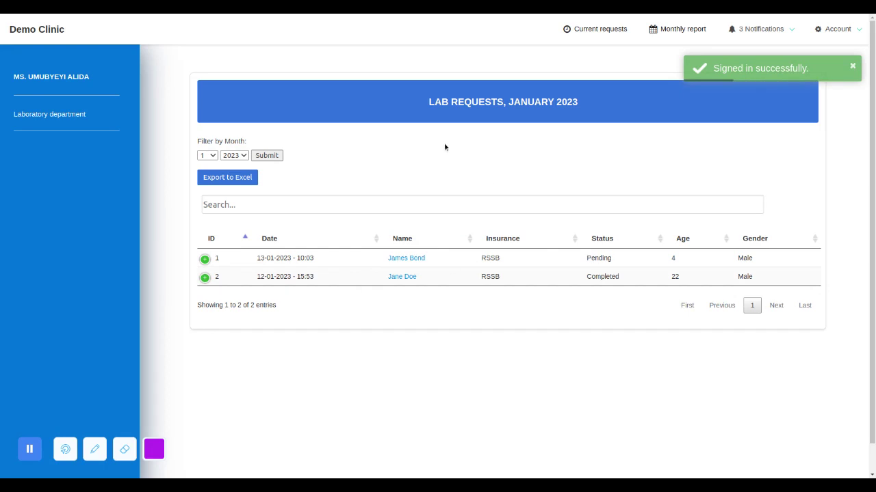
Open the pending lab request, enter Positive as the COVID 19 TEST result, and submit it.
click(765, 31)
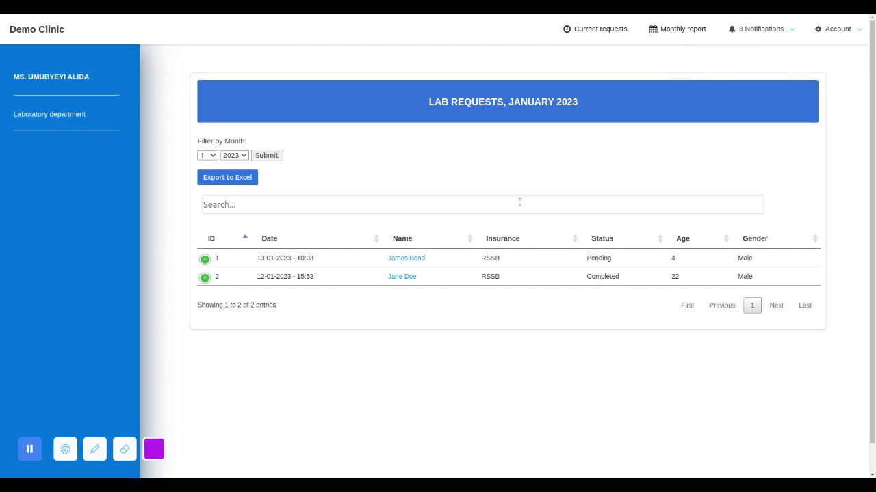
click(405, 258)
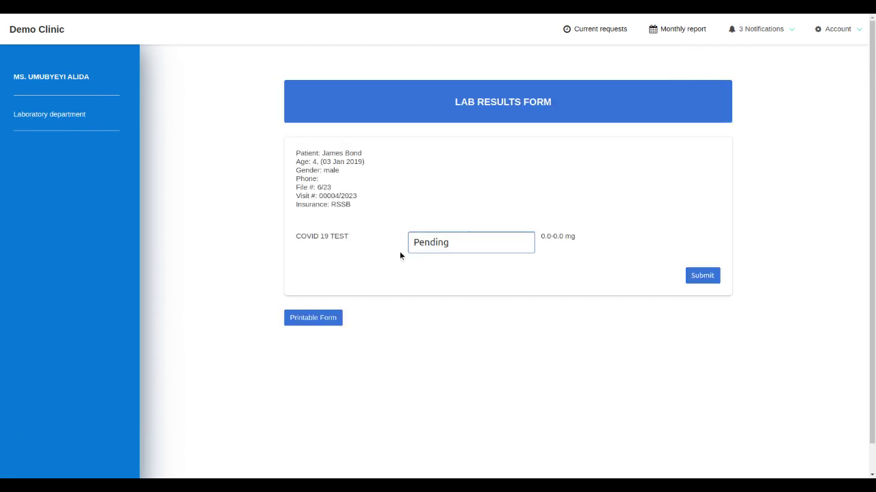
click(470, 242)
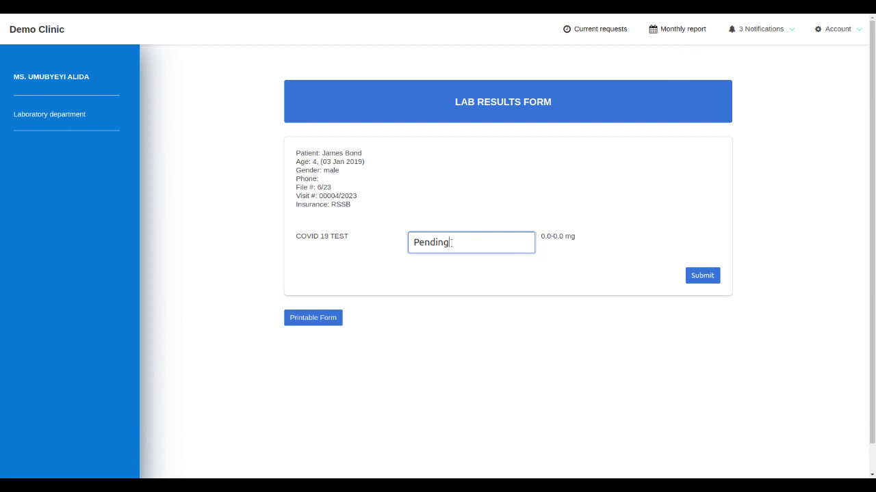
key(BackSpace)
key(BackSpace)
key(BackSpace)
key(BackSpace)
key(BackSpace)
key(BackSpace)
key(BackSpace)
text(Positive)
click(691, 275)
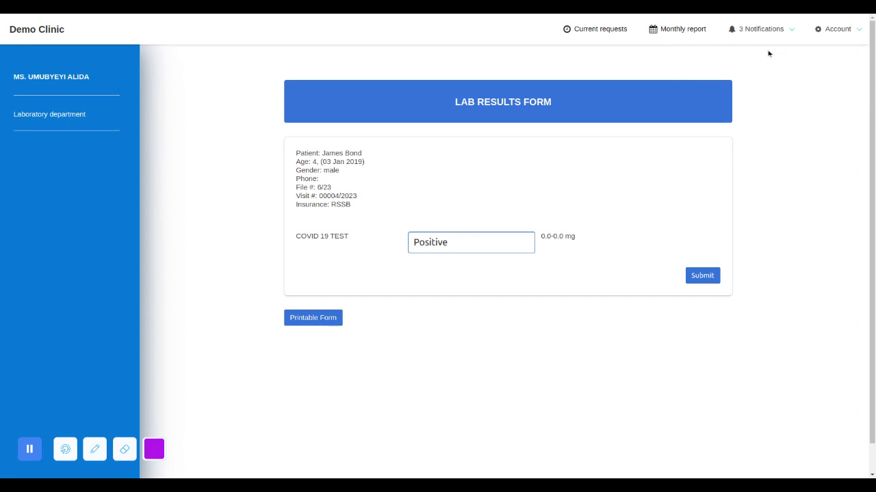
Log out of the laboratory account and open the staff login page.
click(788, 31)
click(820, 30)
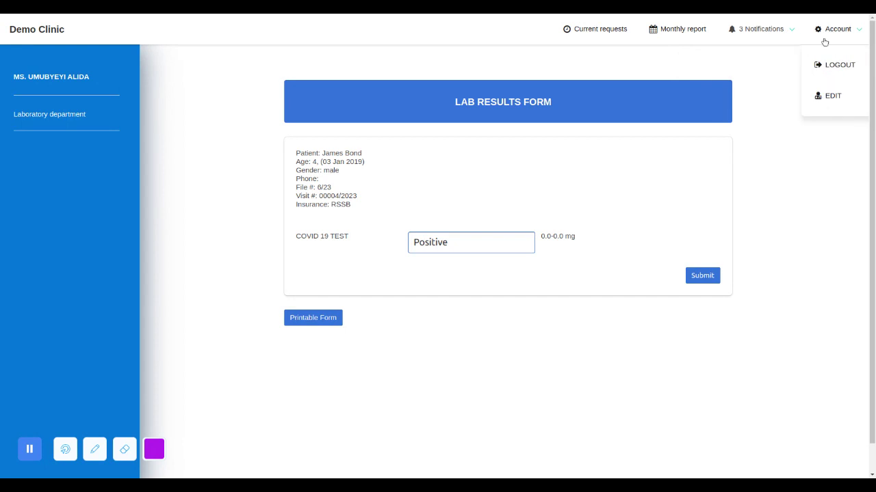
click(840, 65)
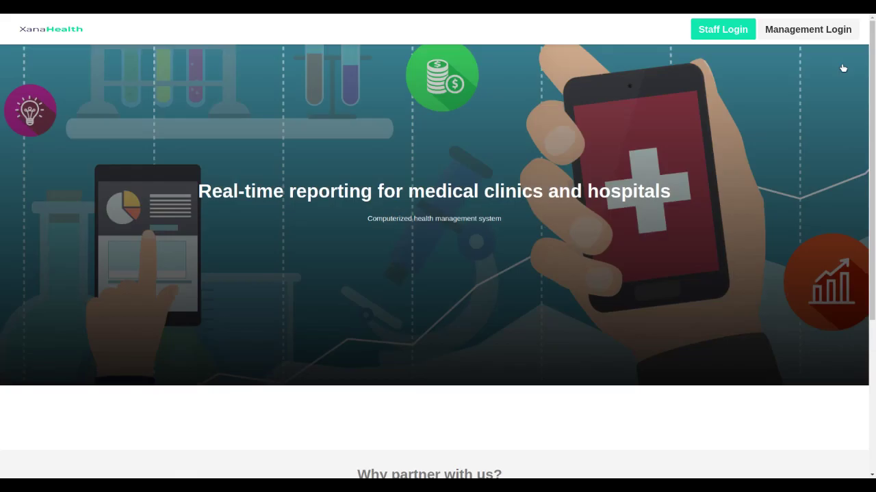
click(730, 31)
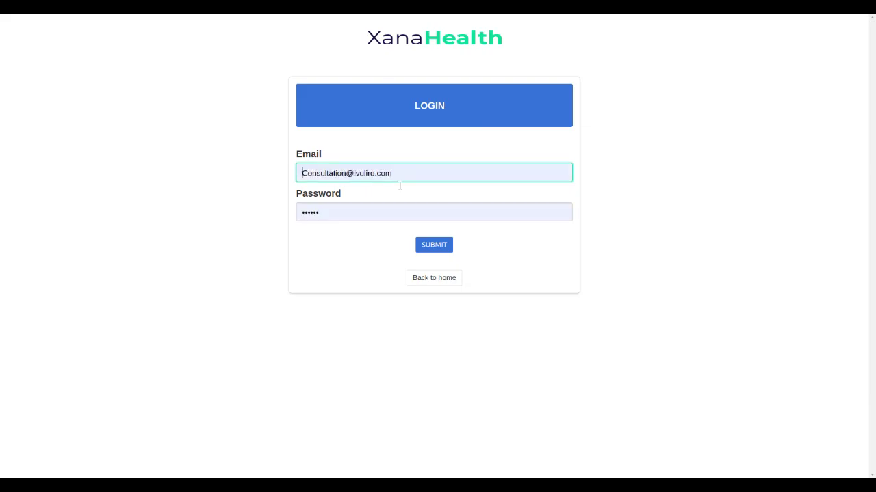
Sign in with the saved consultation account and open the newest patient visit's treatment form.
click(434, 244)
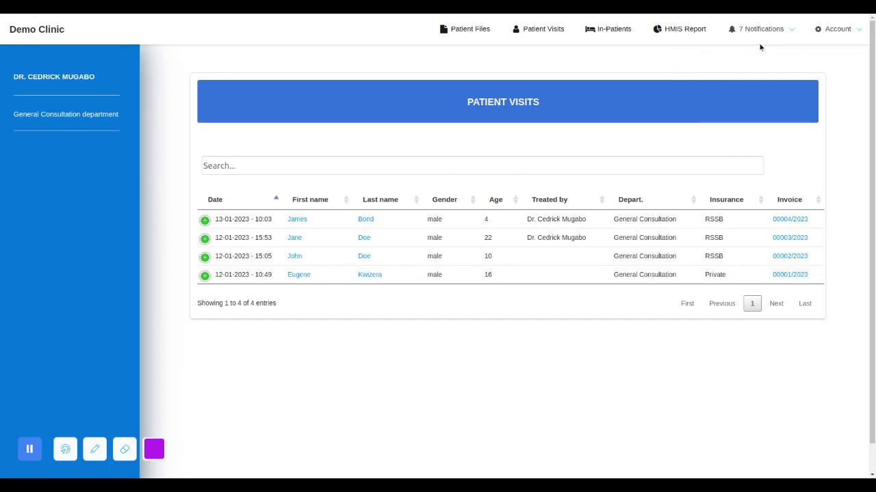
mouse_move(784, 35)
click(297, 219)
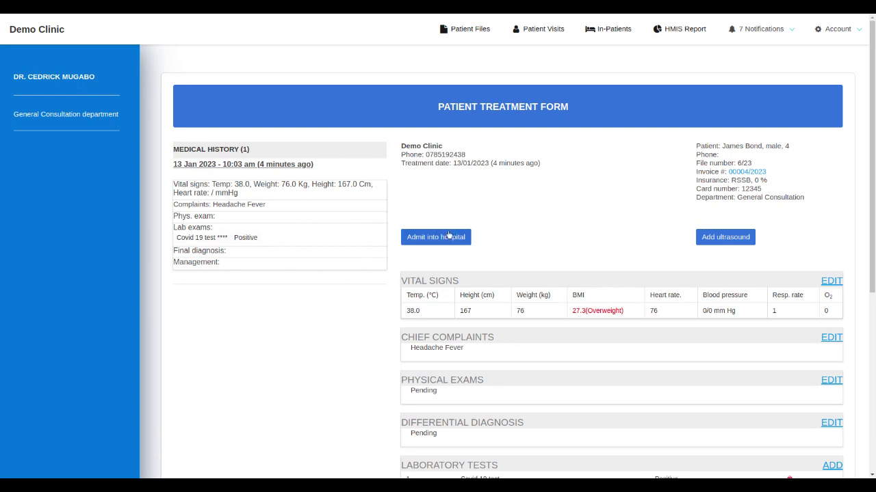
Record the final diagnosis as Tested positive for covid-19 and submit it.
drag(872, 196, 873, 364)
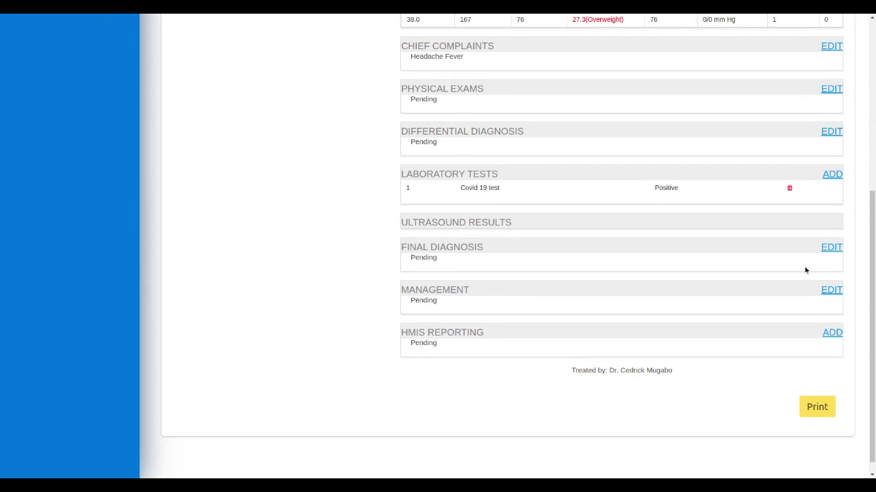
drag(870, 312, 866, 281)
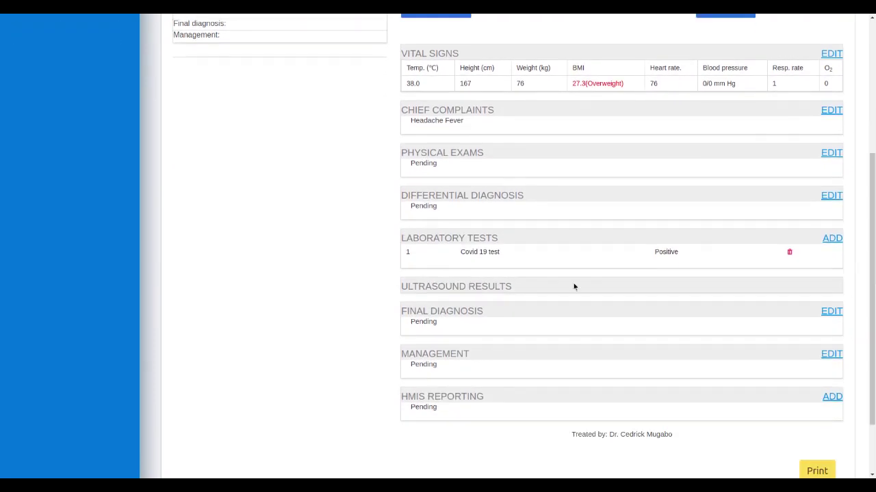
click(827, 313)
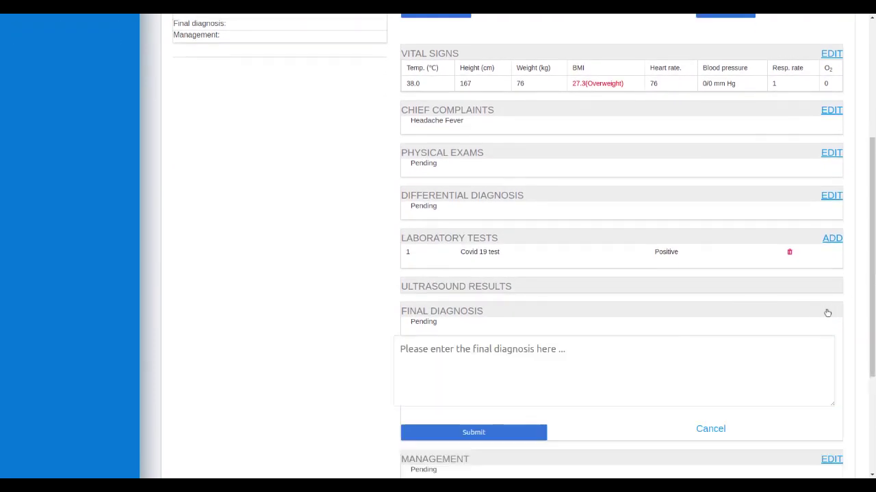
click(489, 359)
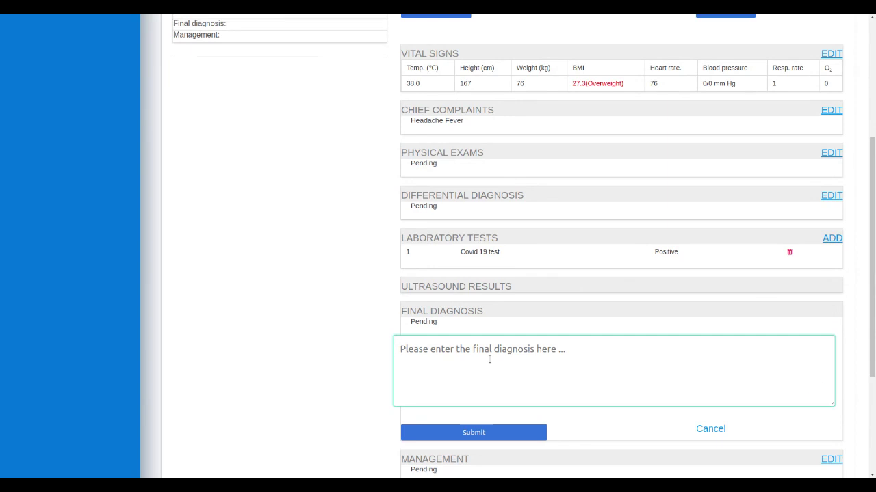
text(Tested positive for covid-19)
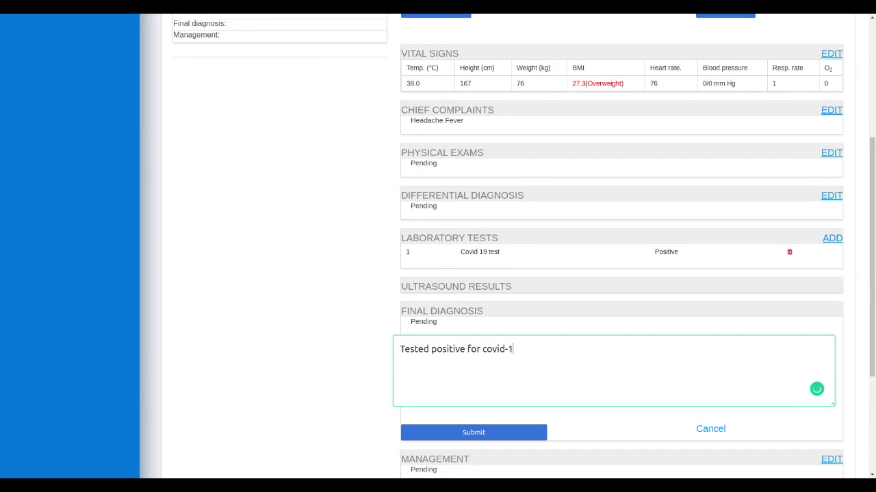
click(485, 434)
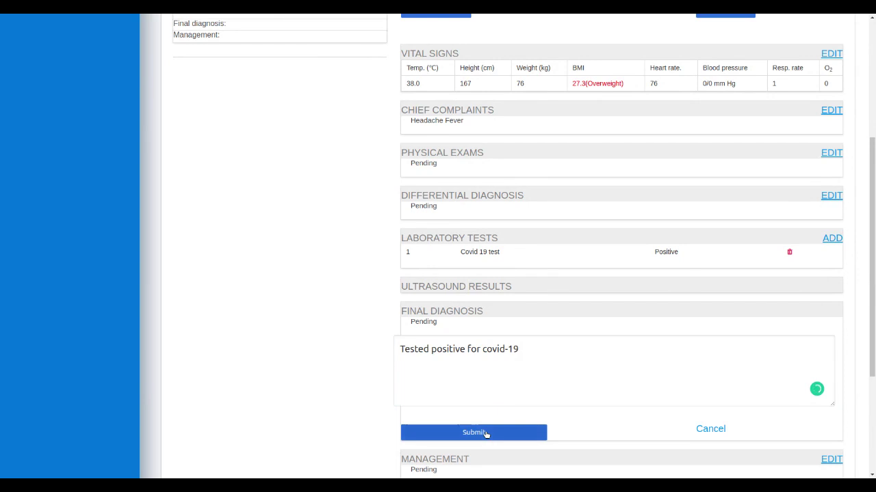
Log out of the doctor account and open the staff login page.
drag(874, 275, 875, 336)
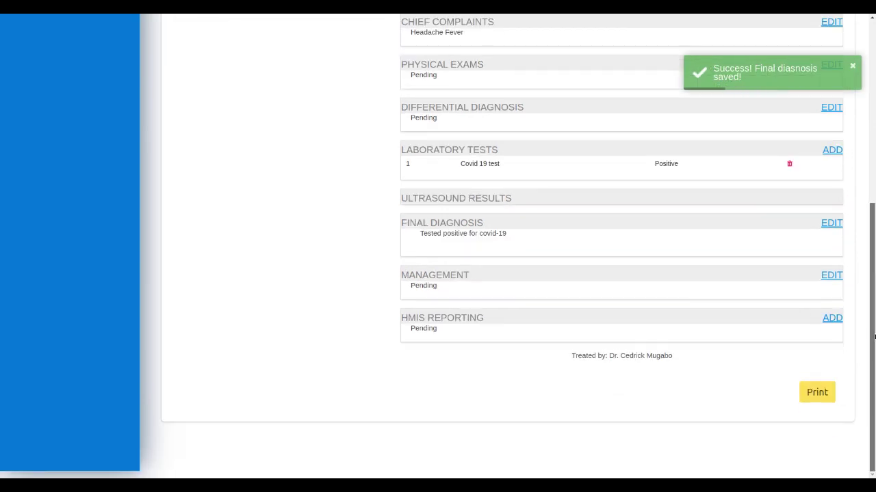
drag(875, 336, 870, 129)
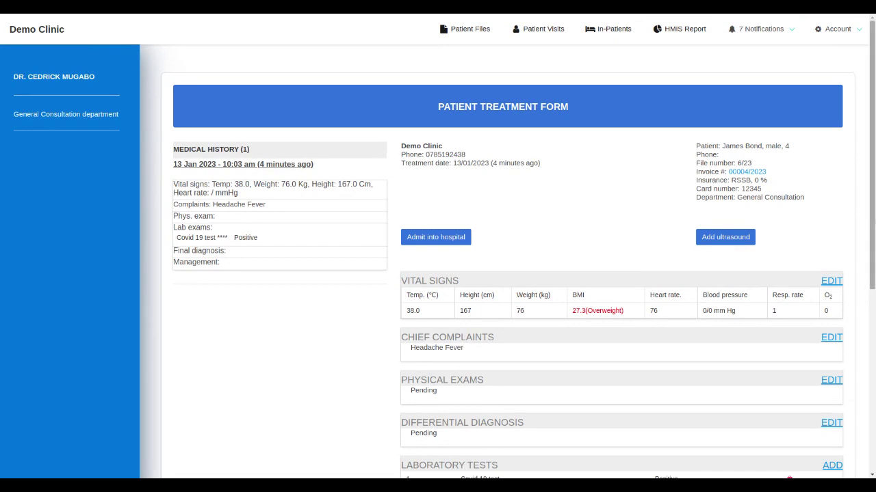
click(830, 43)
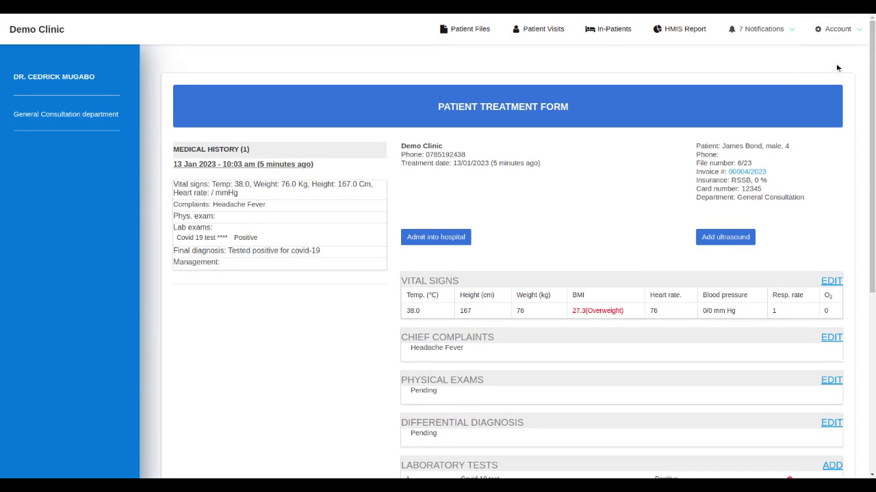
click(836, 42)
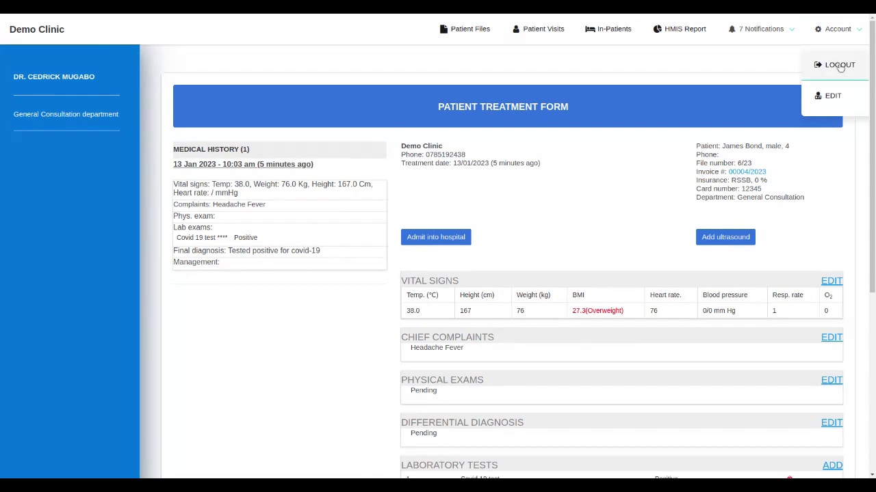
click(840, 67)
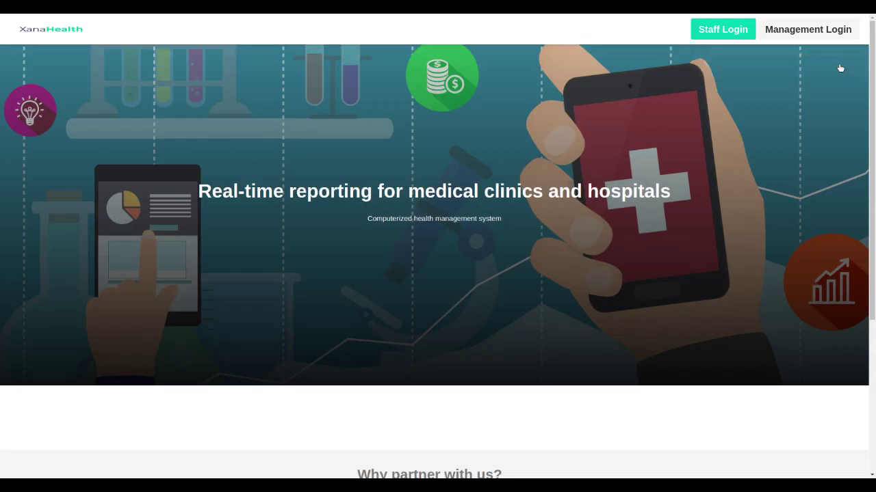
click(727, 30)
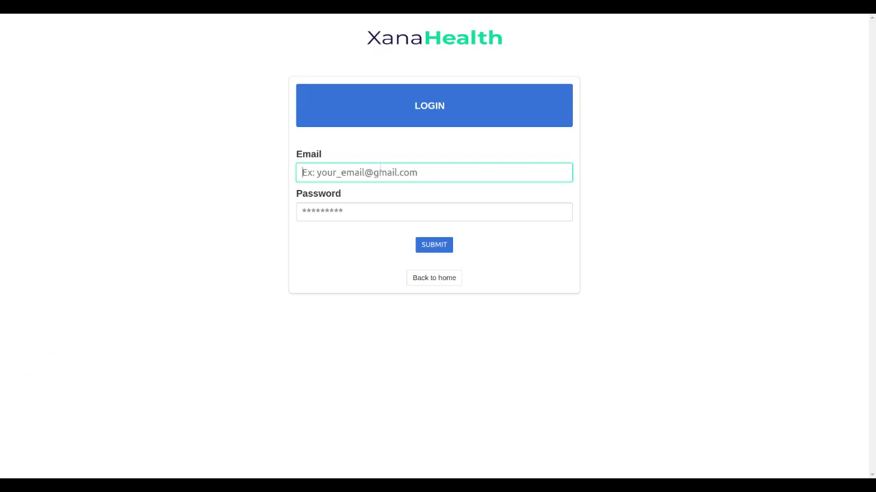
Sign in to the reception account using the saved email and password.
click(383, 172)
click(395, 286)
click(431, 247)
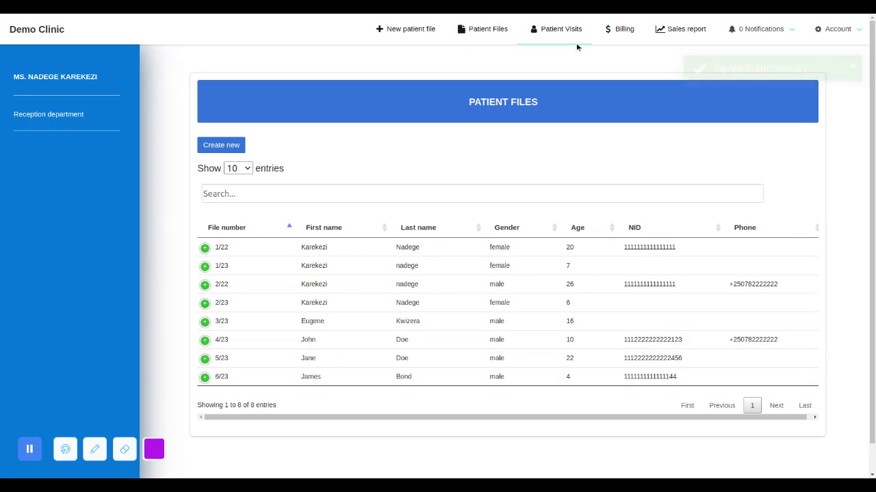
Open the billing list and view the patient's invoice from their medical history.
click(623, 30)
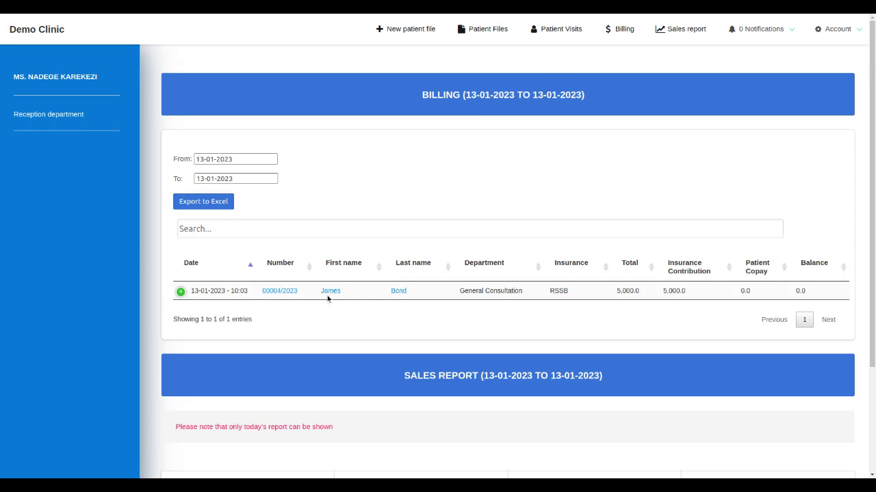
click(330, 292)
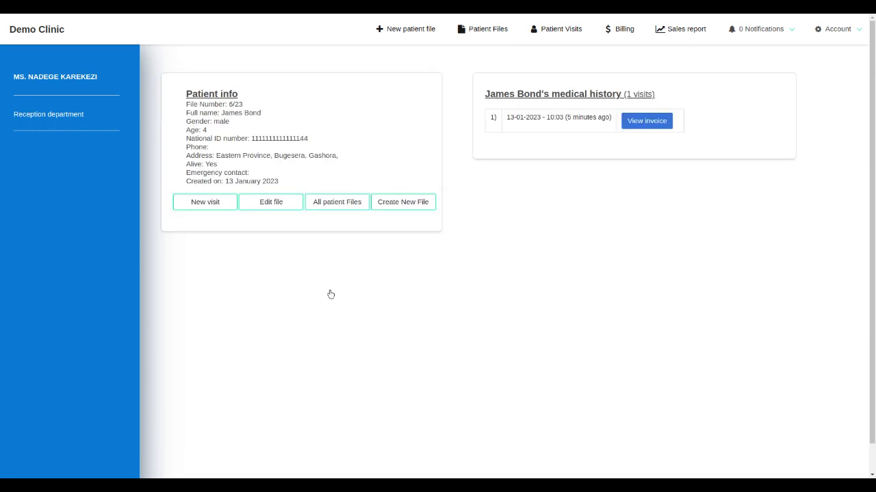
click(638, 127)
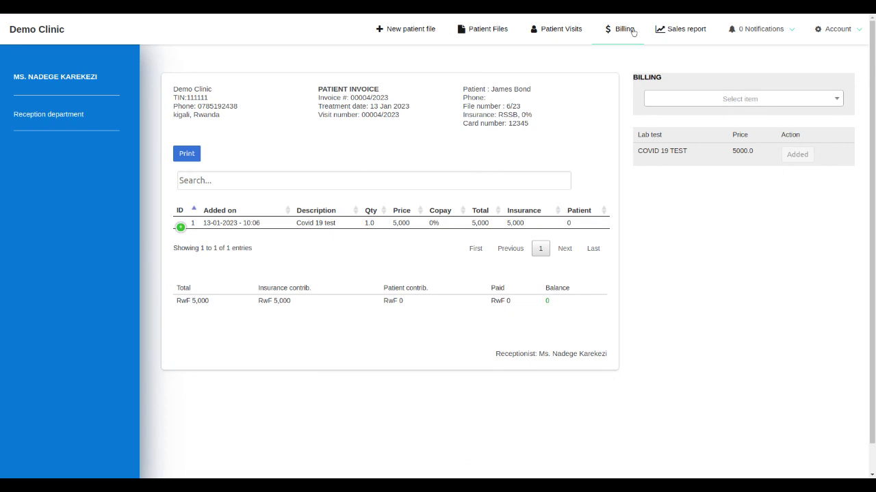
Open the sales report and review its expected revenue and department and insurance tables.
click(676, 30)
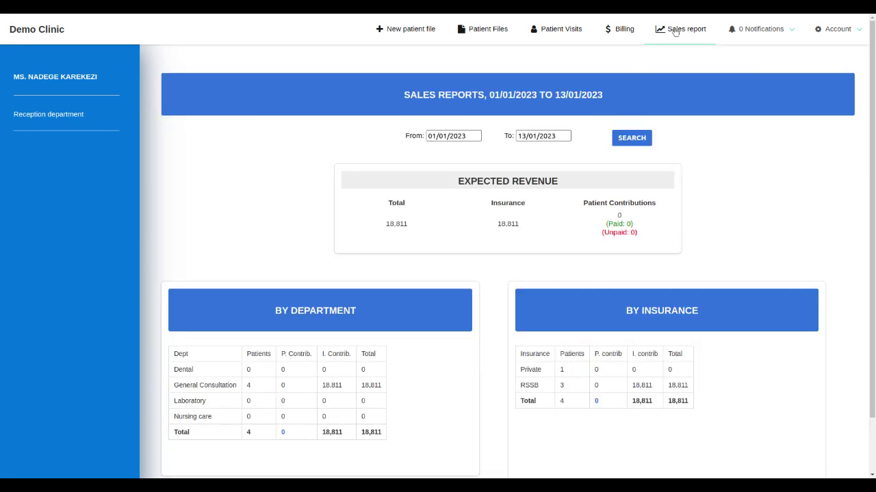
drag(873, 93, 873, 149)
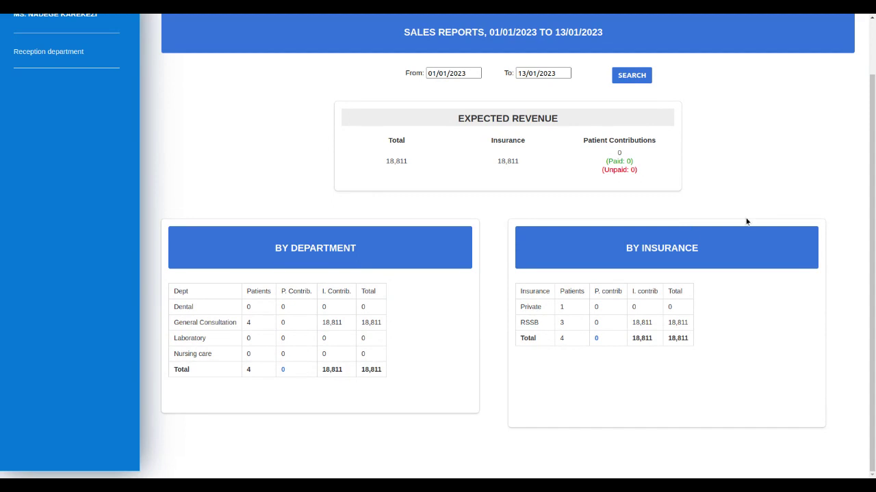
scroll(857, 126, up, 1)
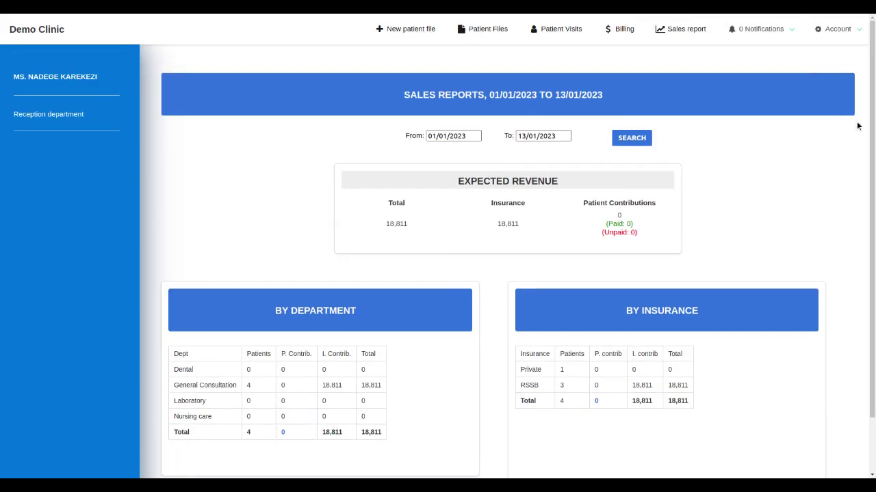
Open the account menu to log out of the reception account.
click(842, 30)
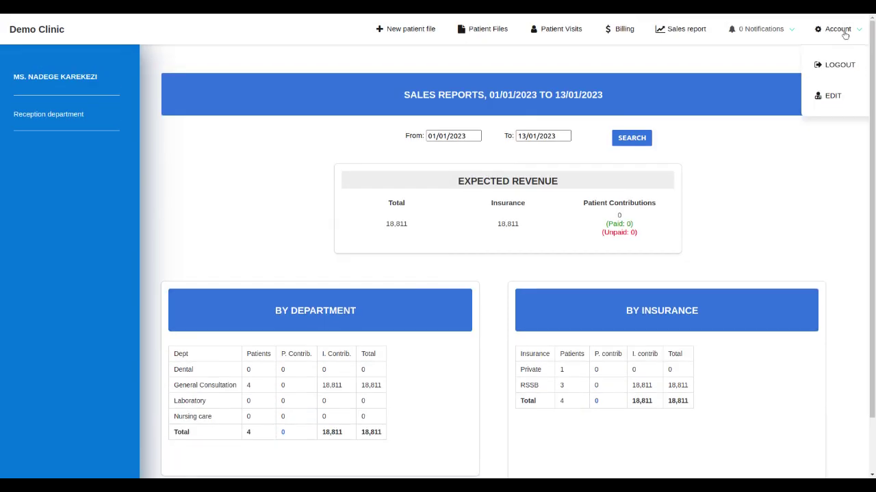